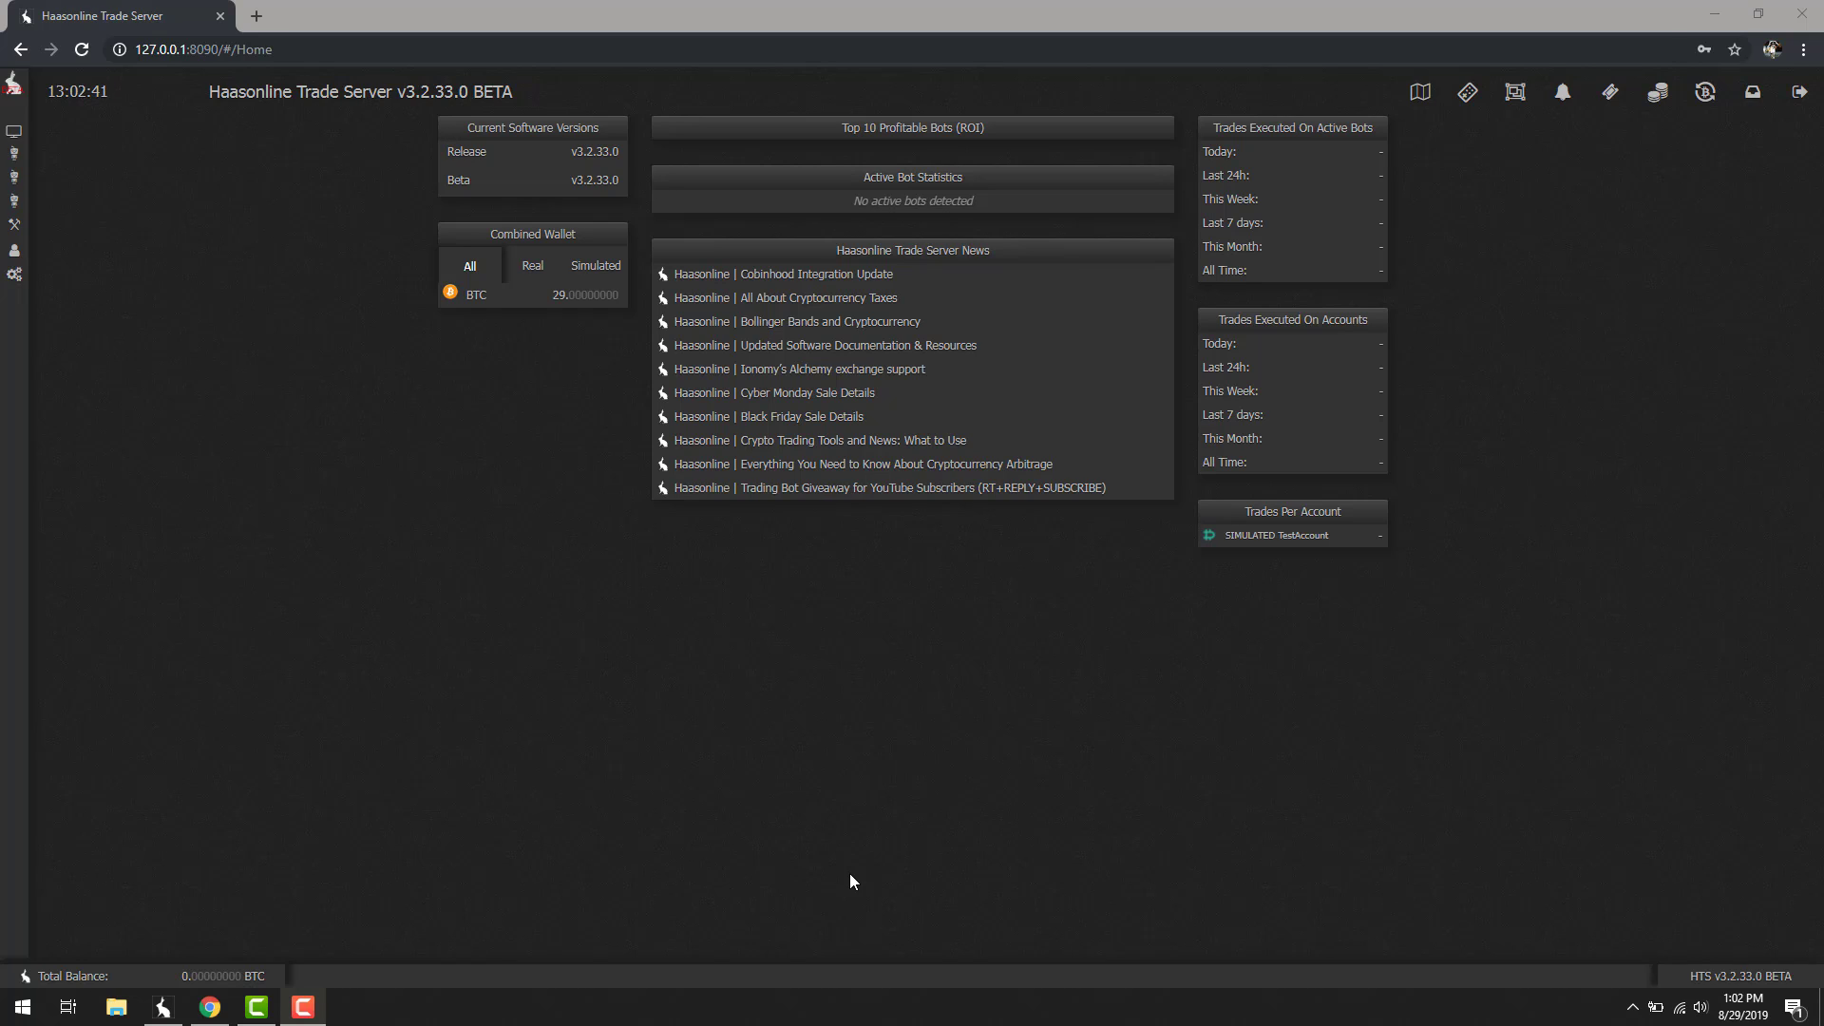
Expand the left sidebar navigation from the home dashboard
mouse_move(3, 310)
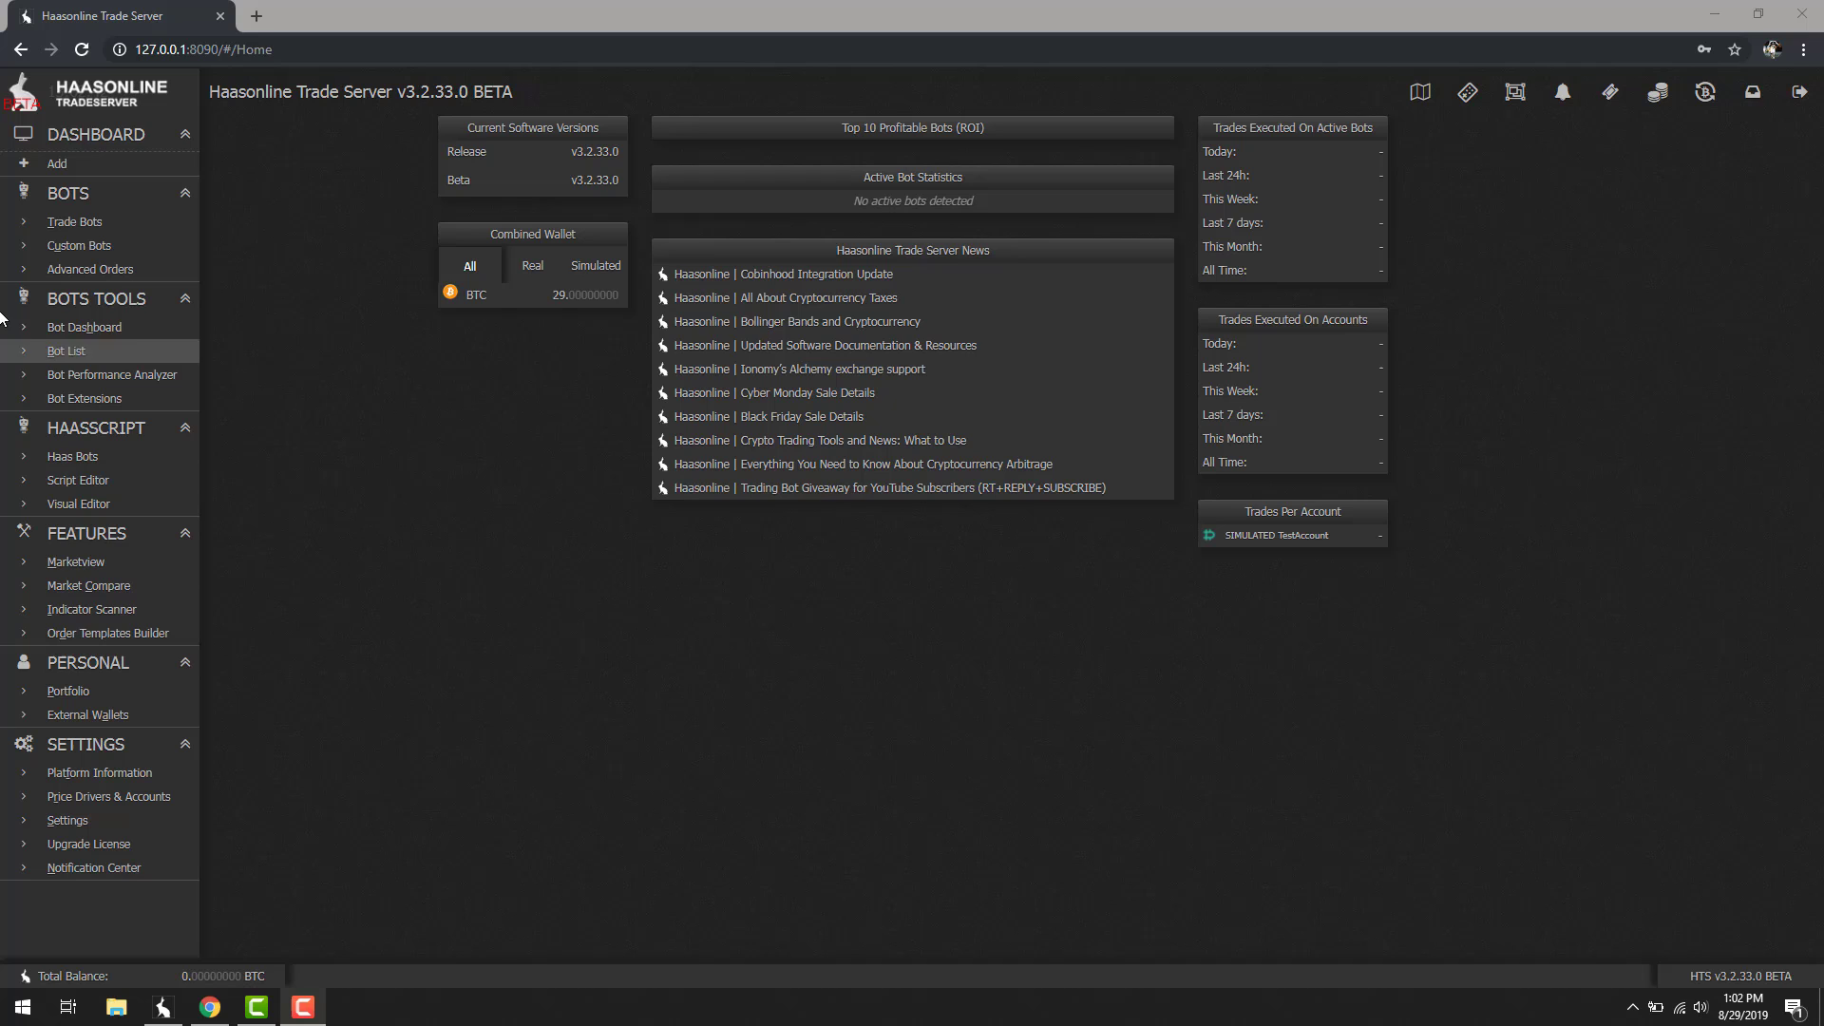
Open the Visual Editor and raise the default trade amount to 10
click(75, 507)
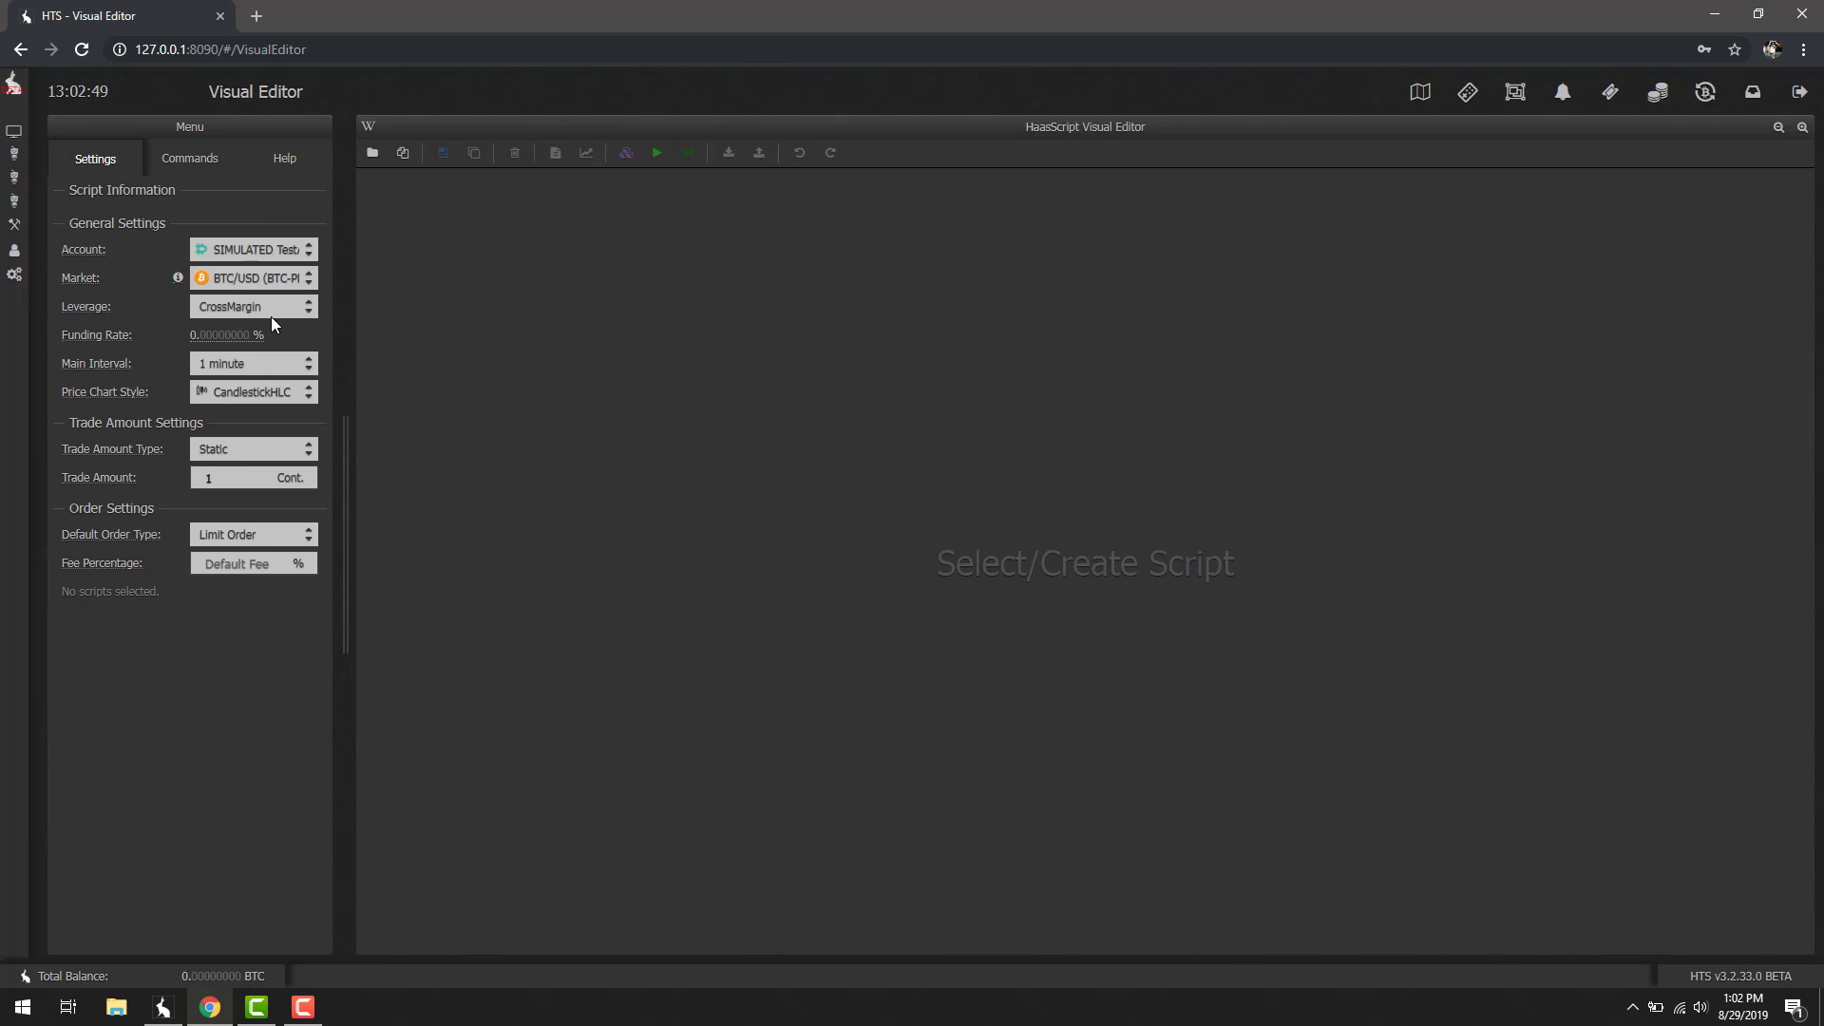
click(221, 488)
text(0)
click(222, 507)
Create a new script named VEOverview with the description VEOverview
click(403, 153)
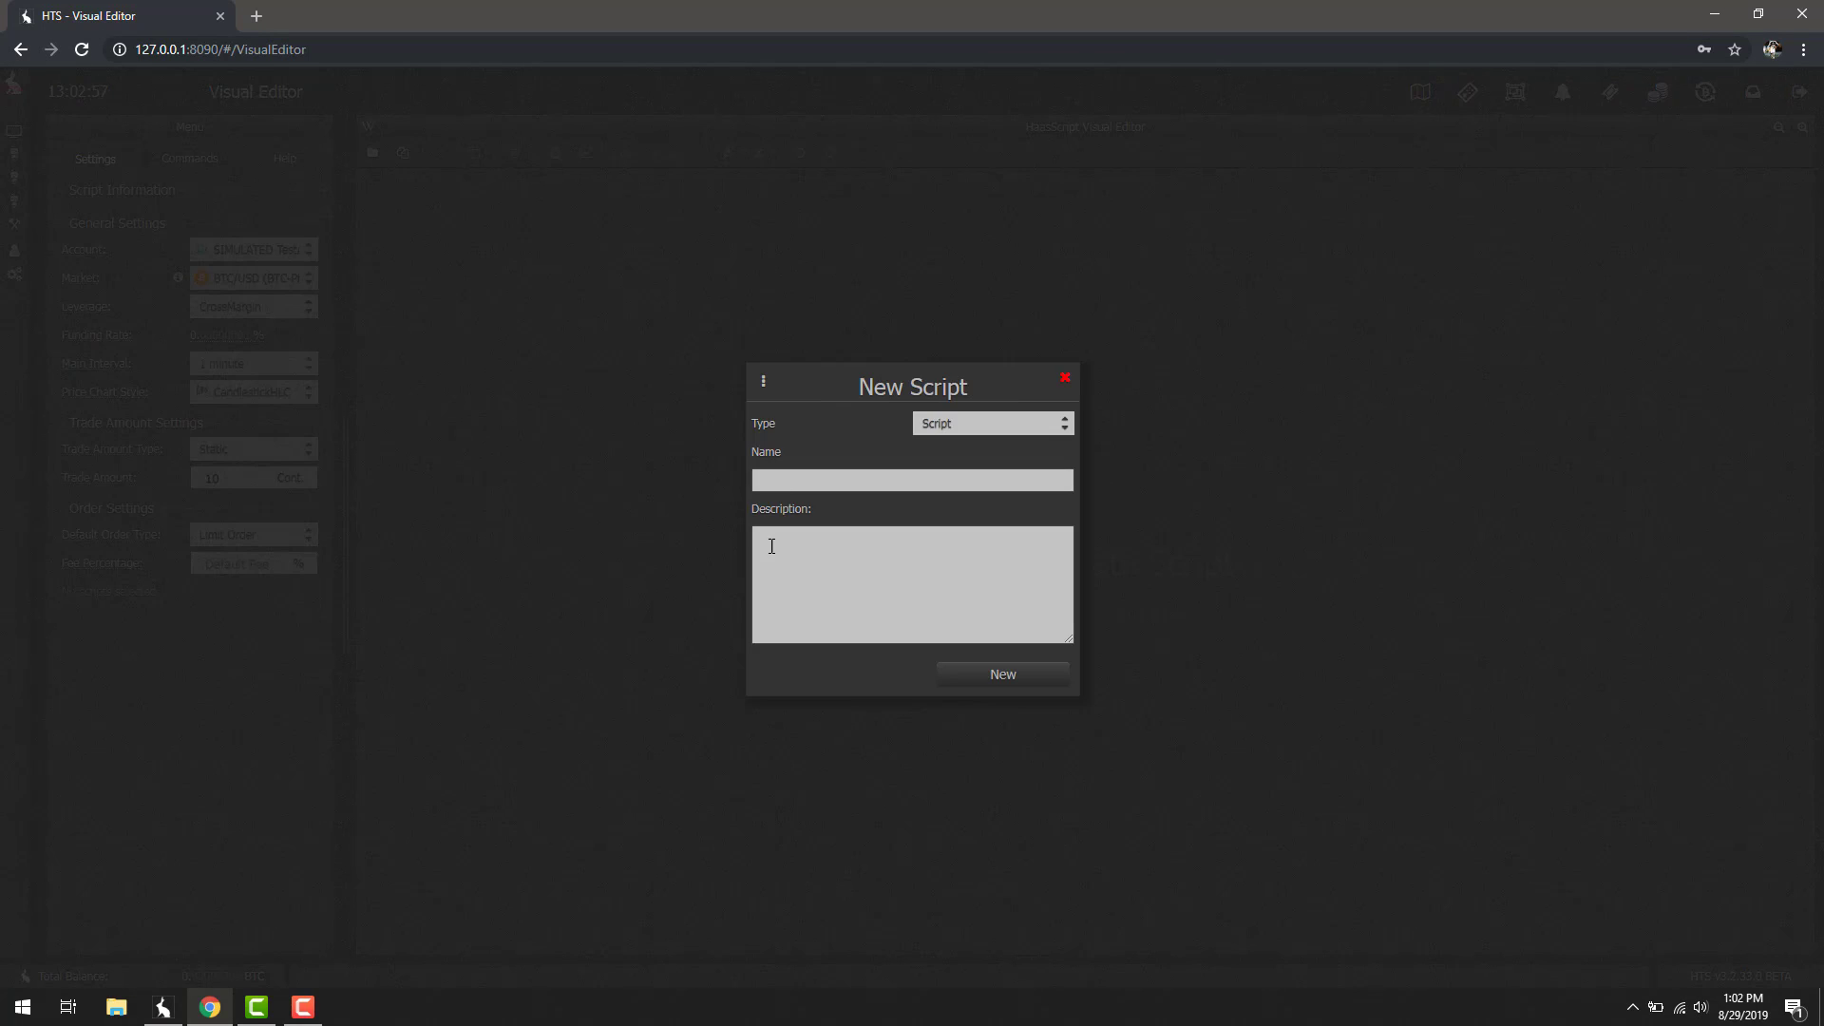
click(825, 485)
text(VEOverview)
key(Tab)
text(VEOverview)
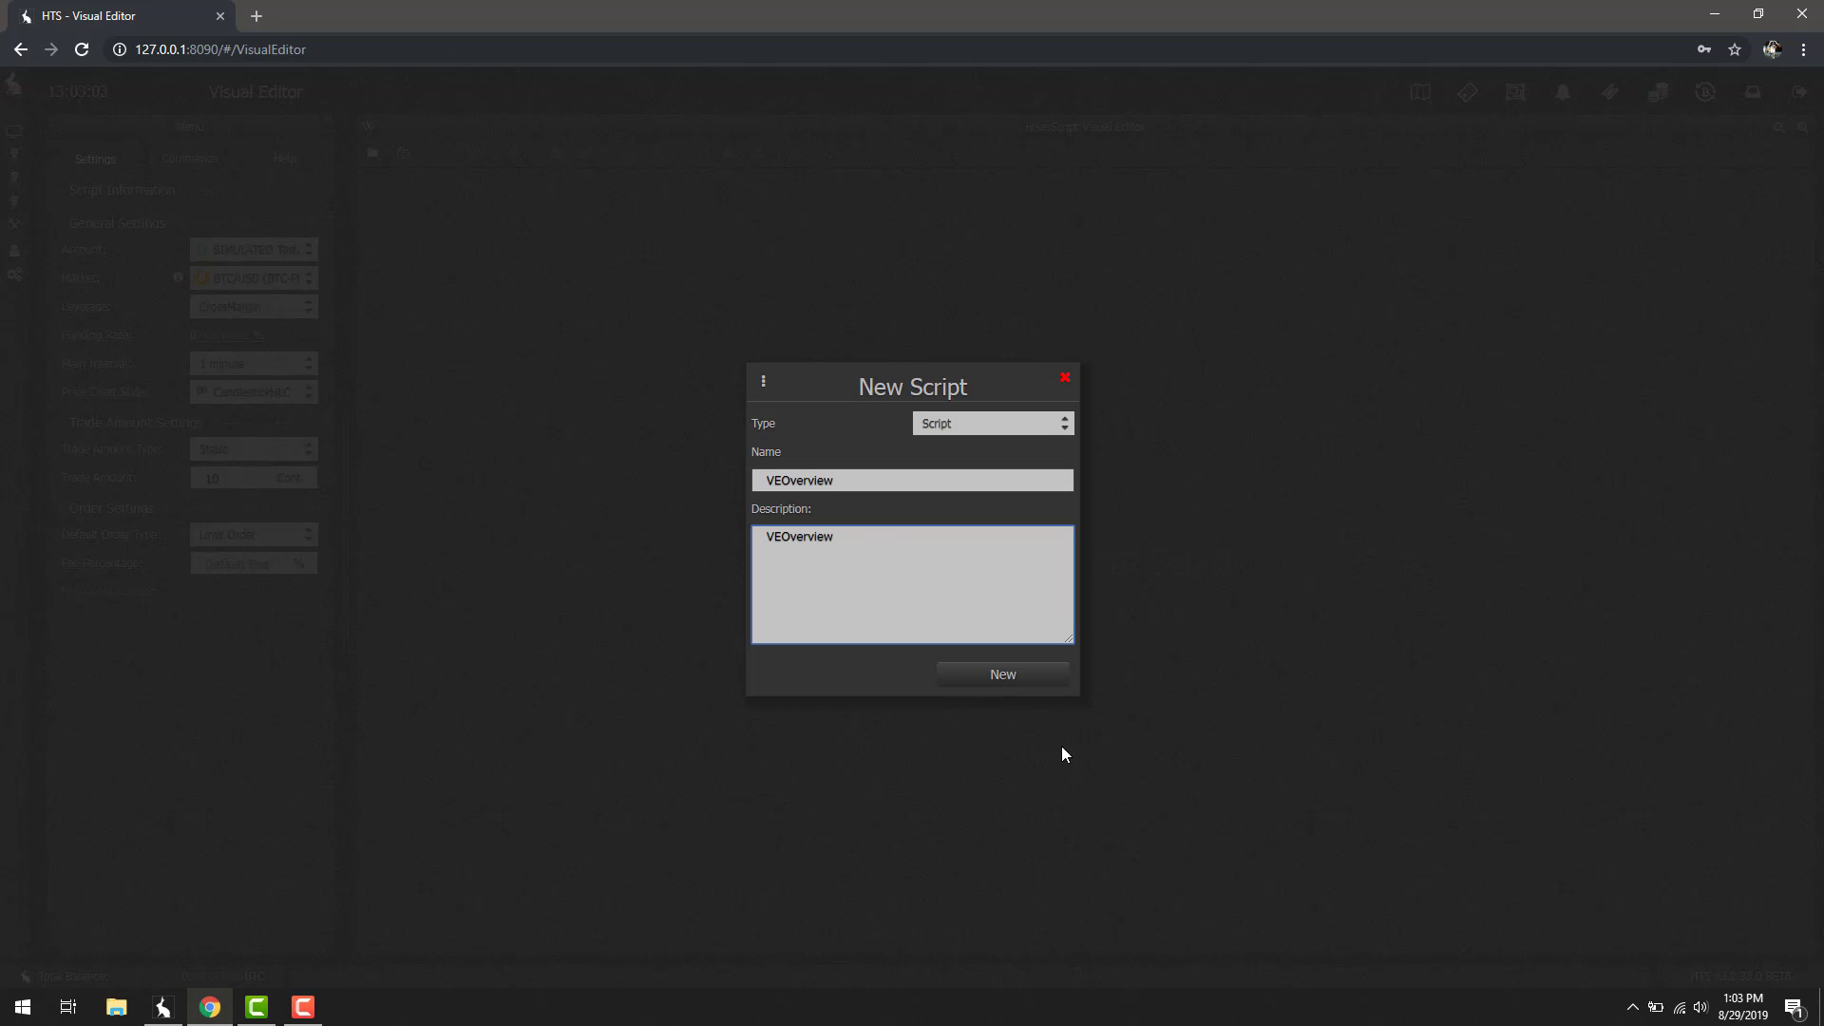
click(1013, 678)
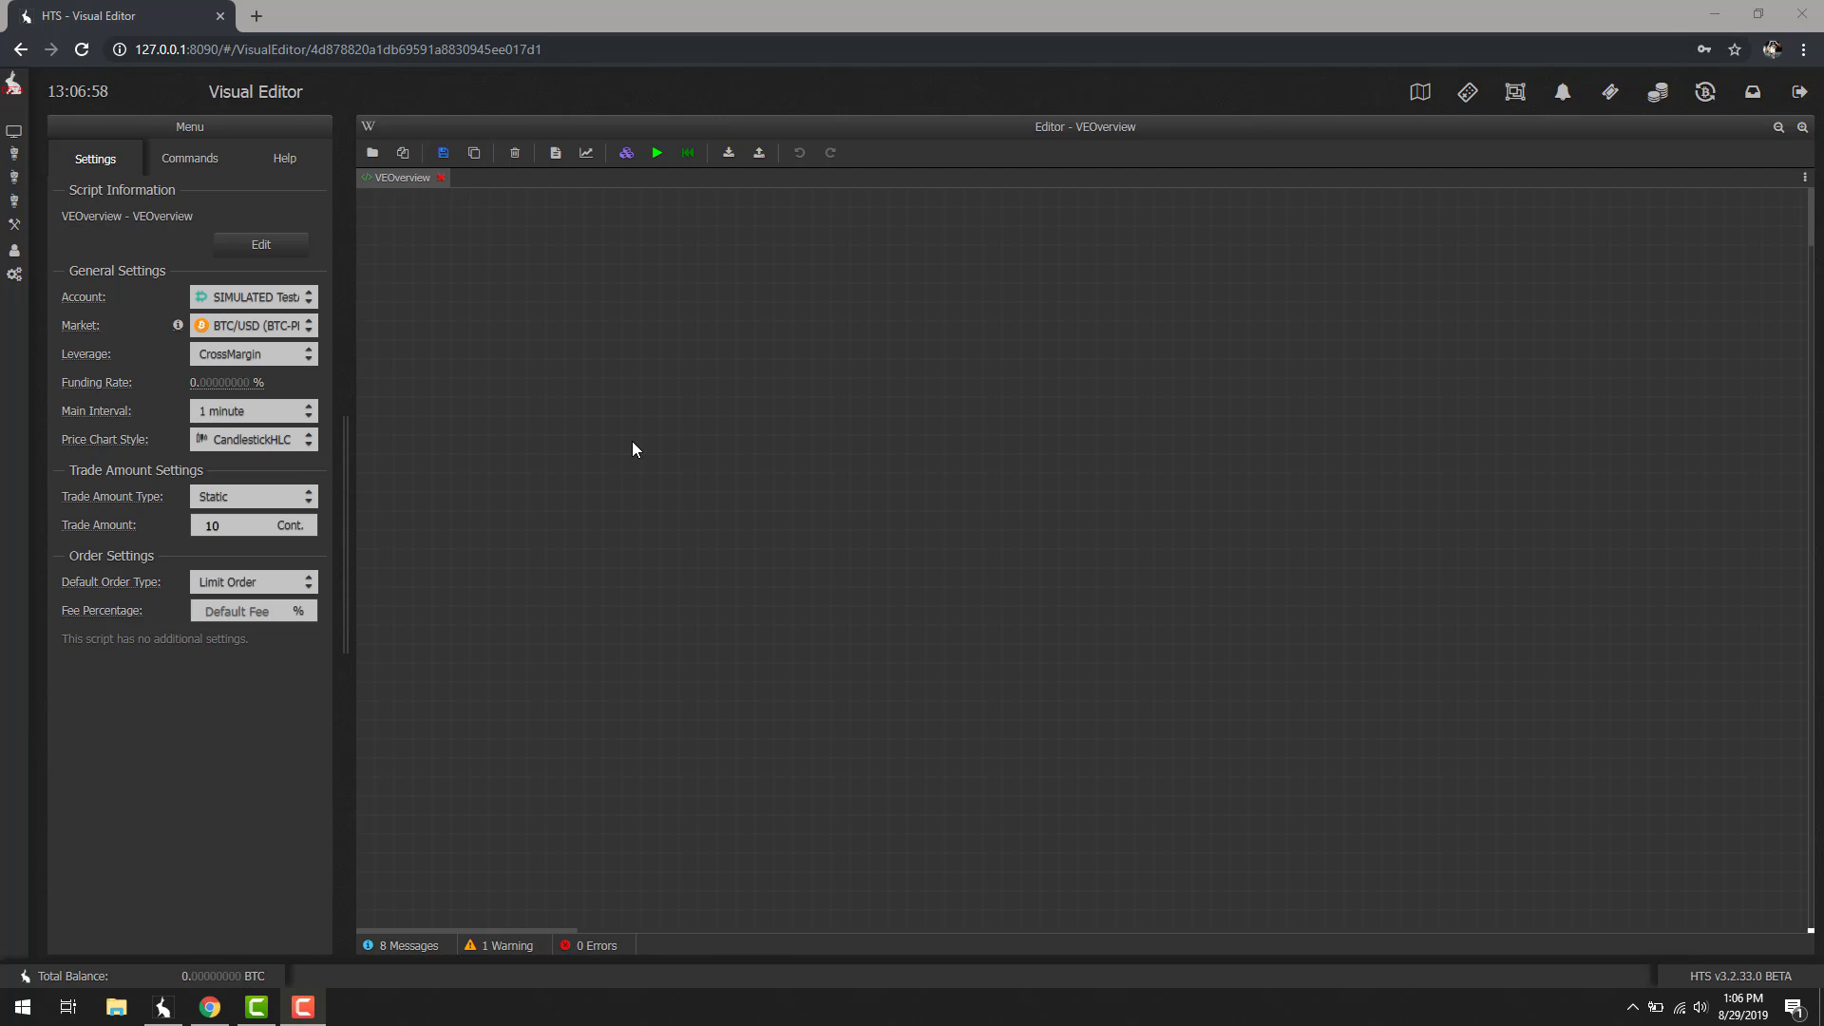
click(218, 166)
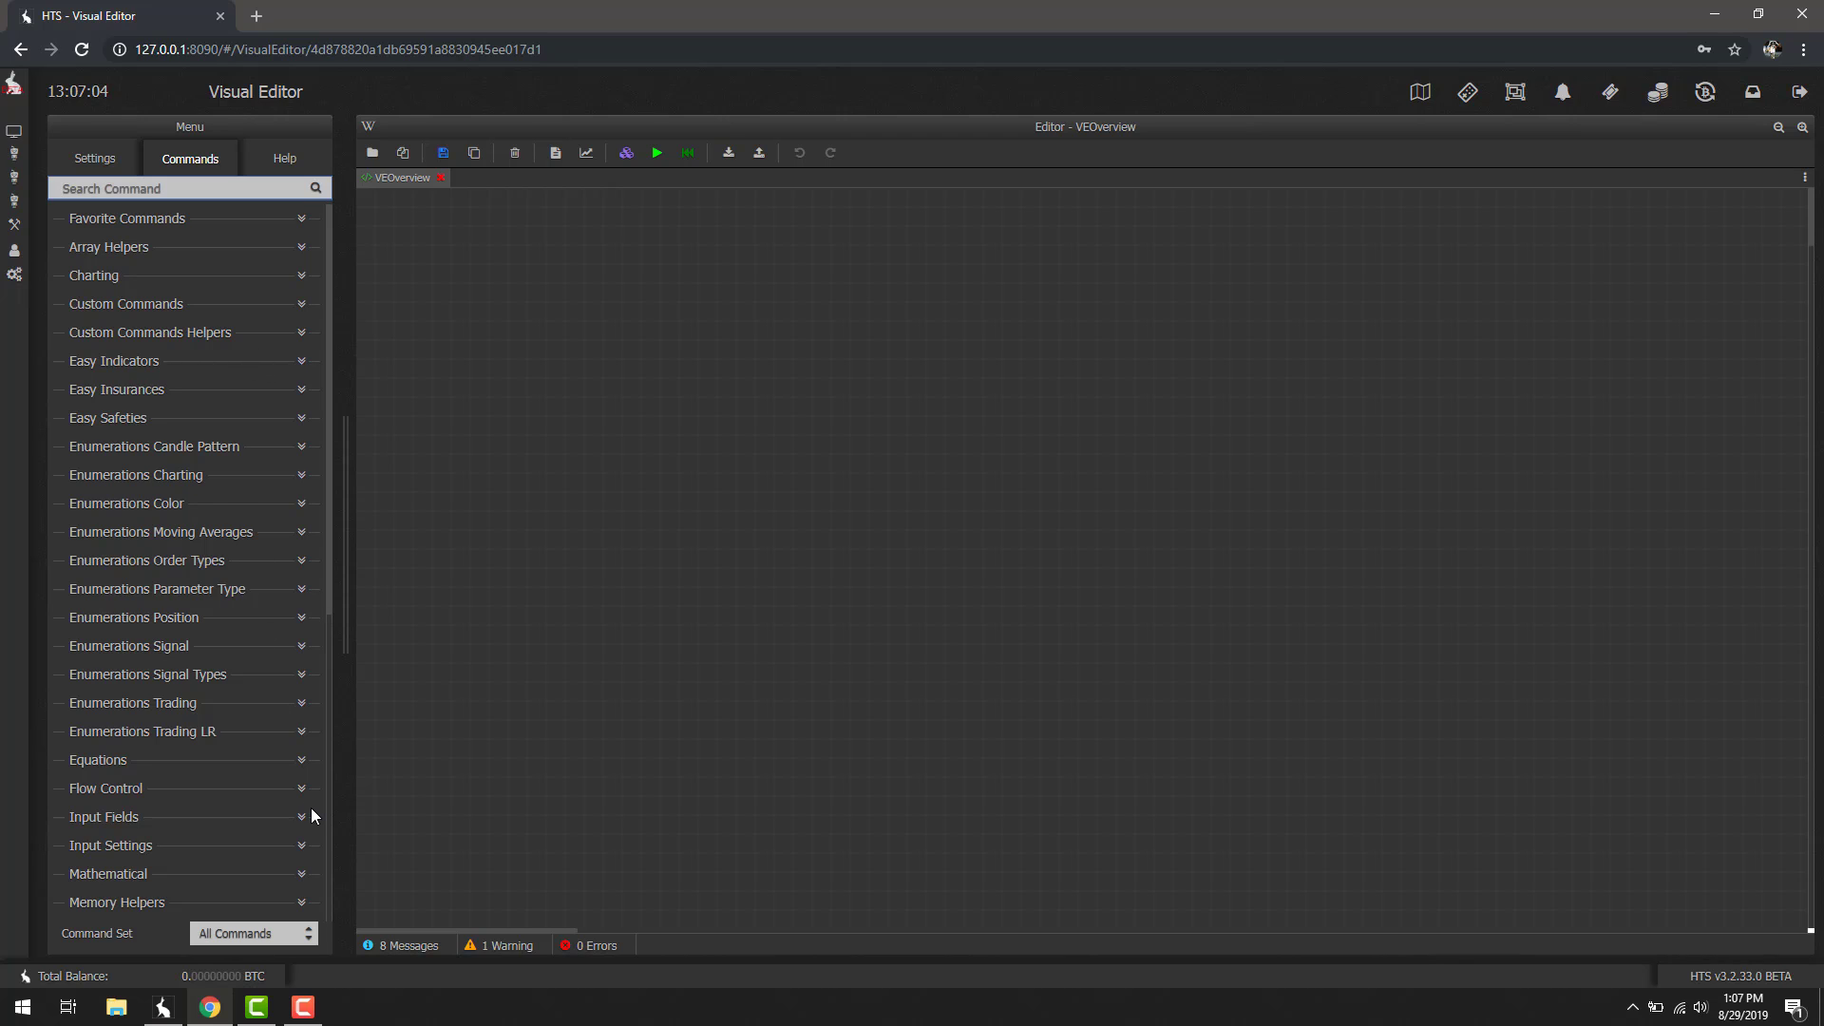
click(300, 335)
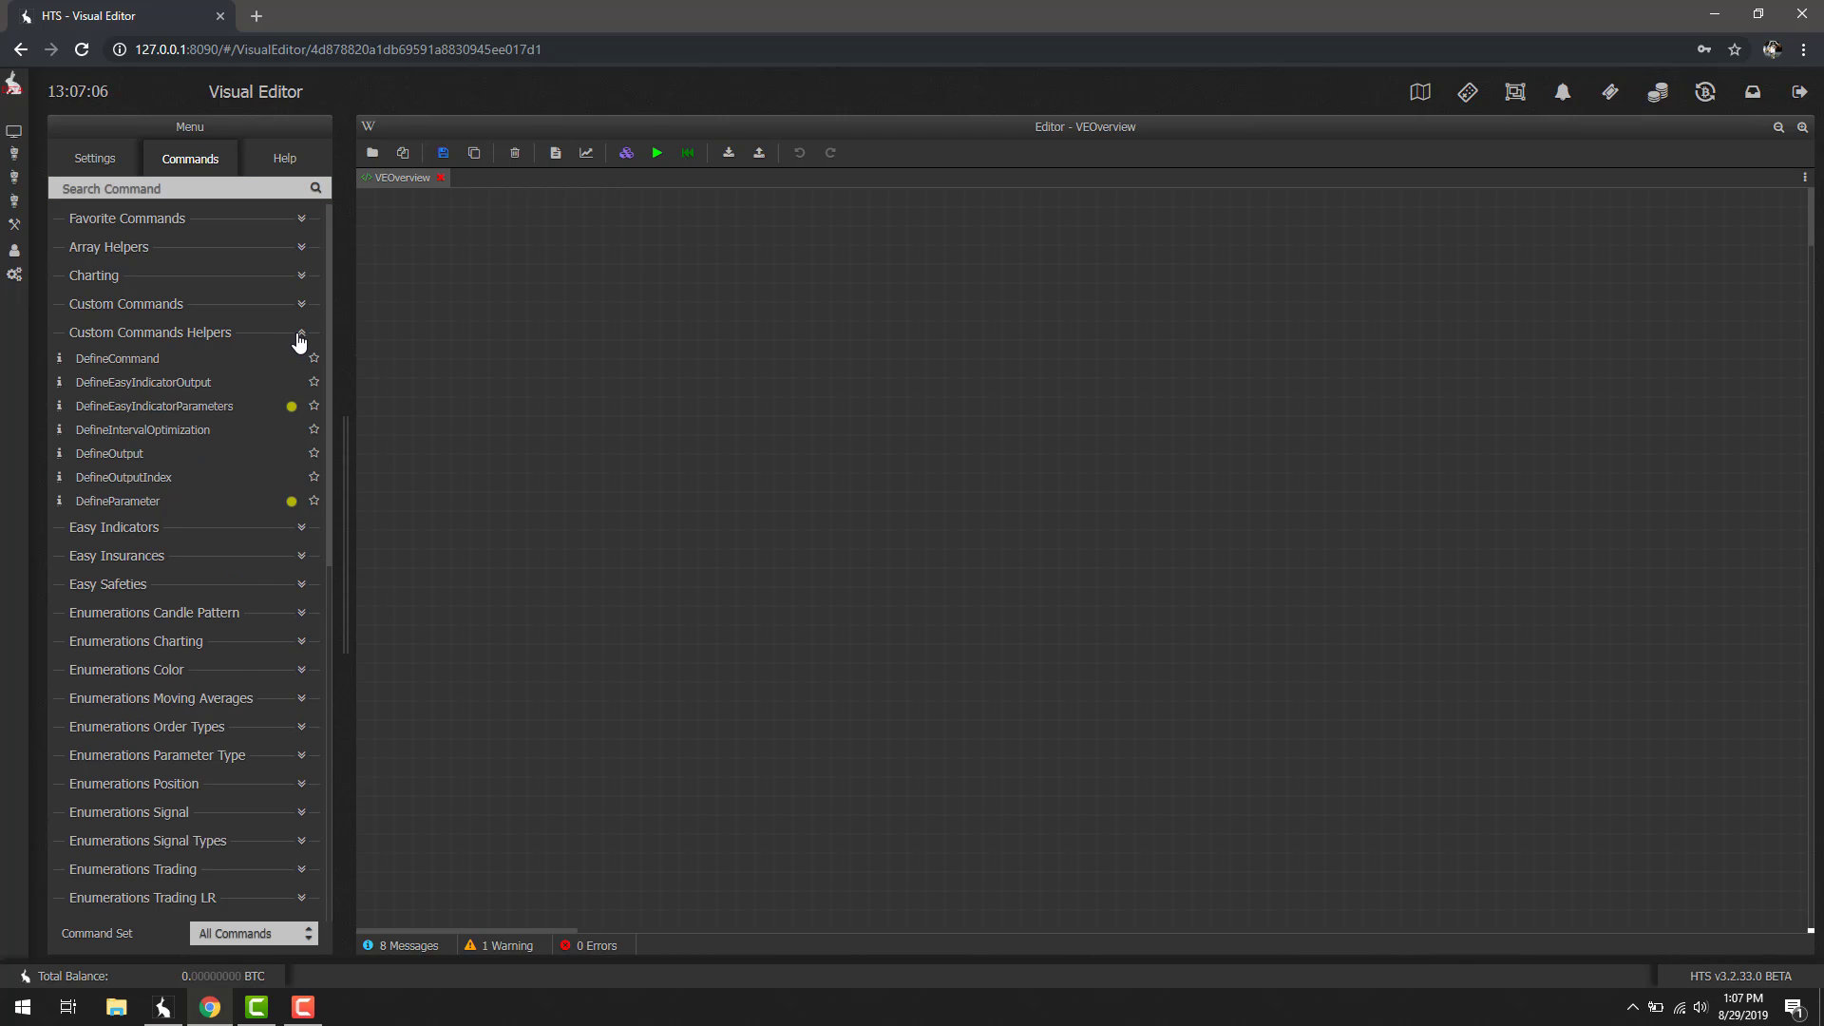
click(300, 337)
click(300, 364)
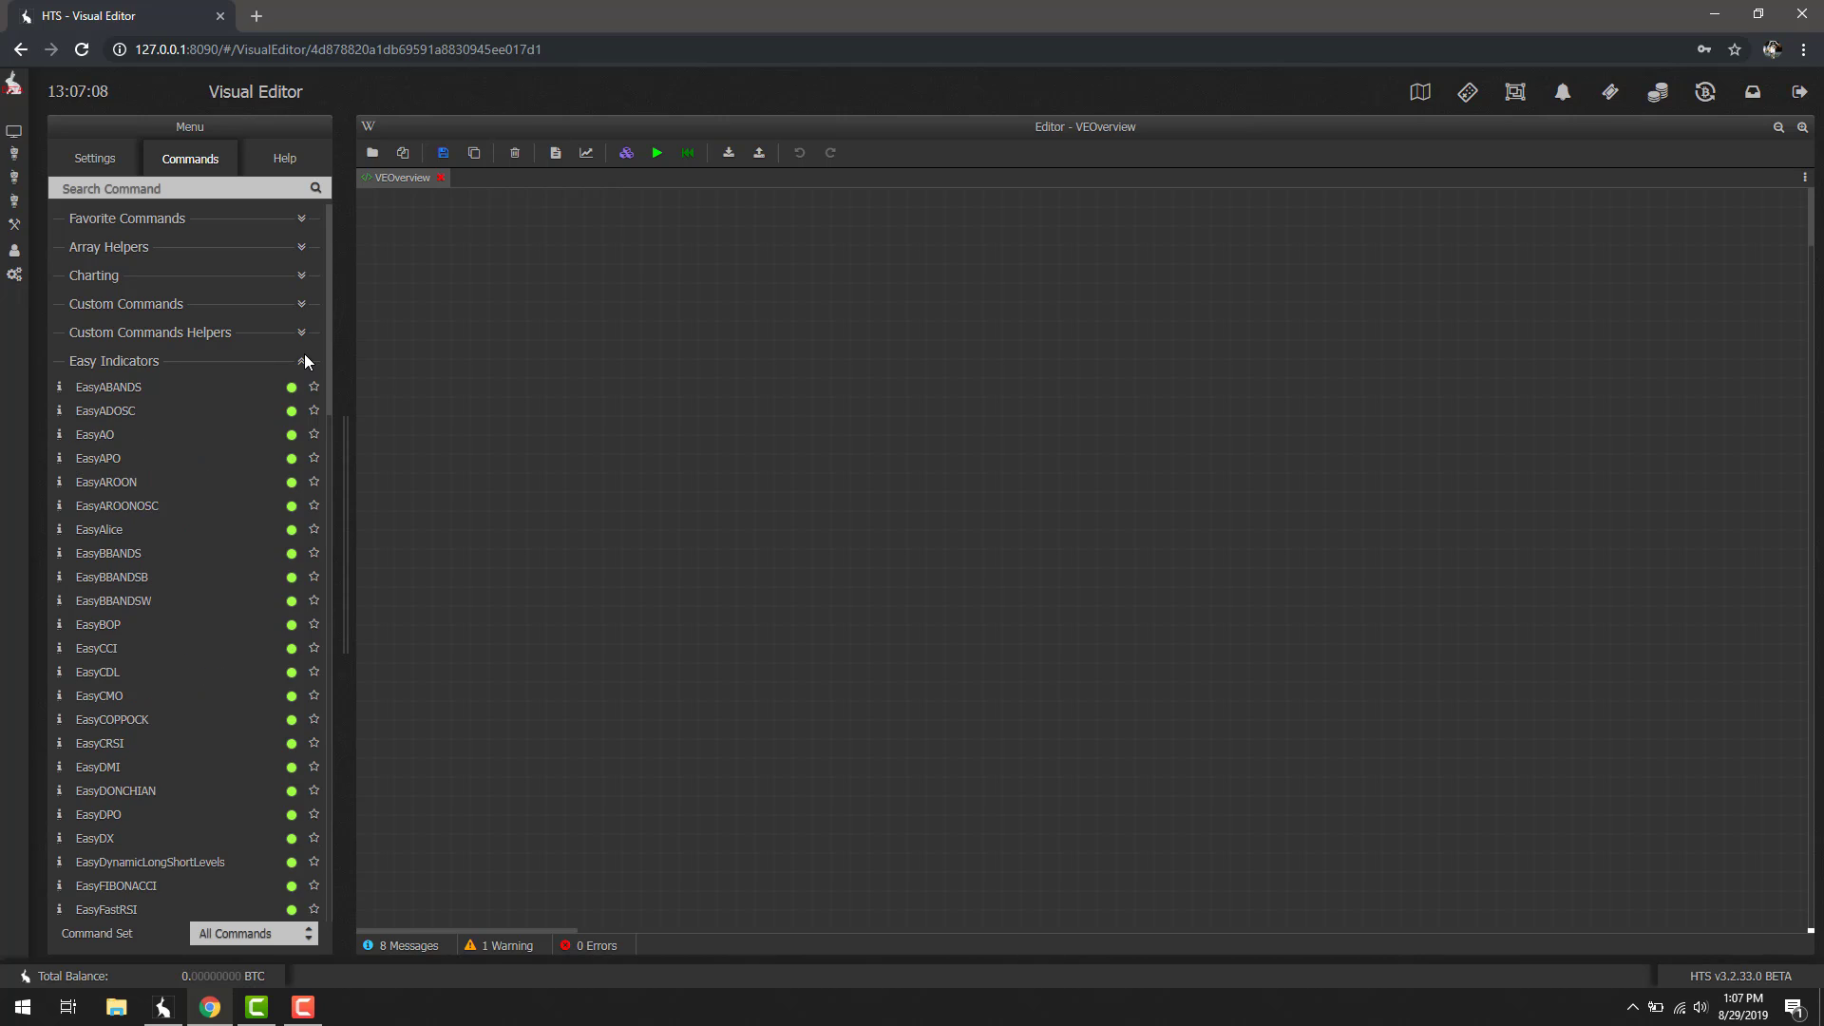
click(303, 365)
click(221, 185)
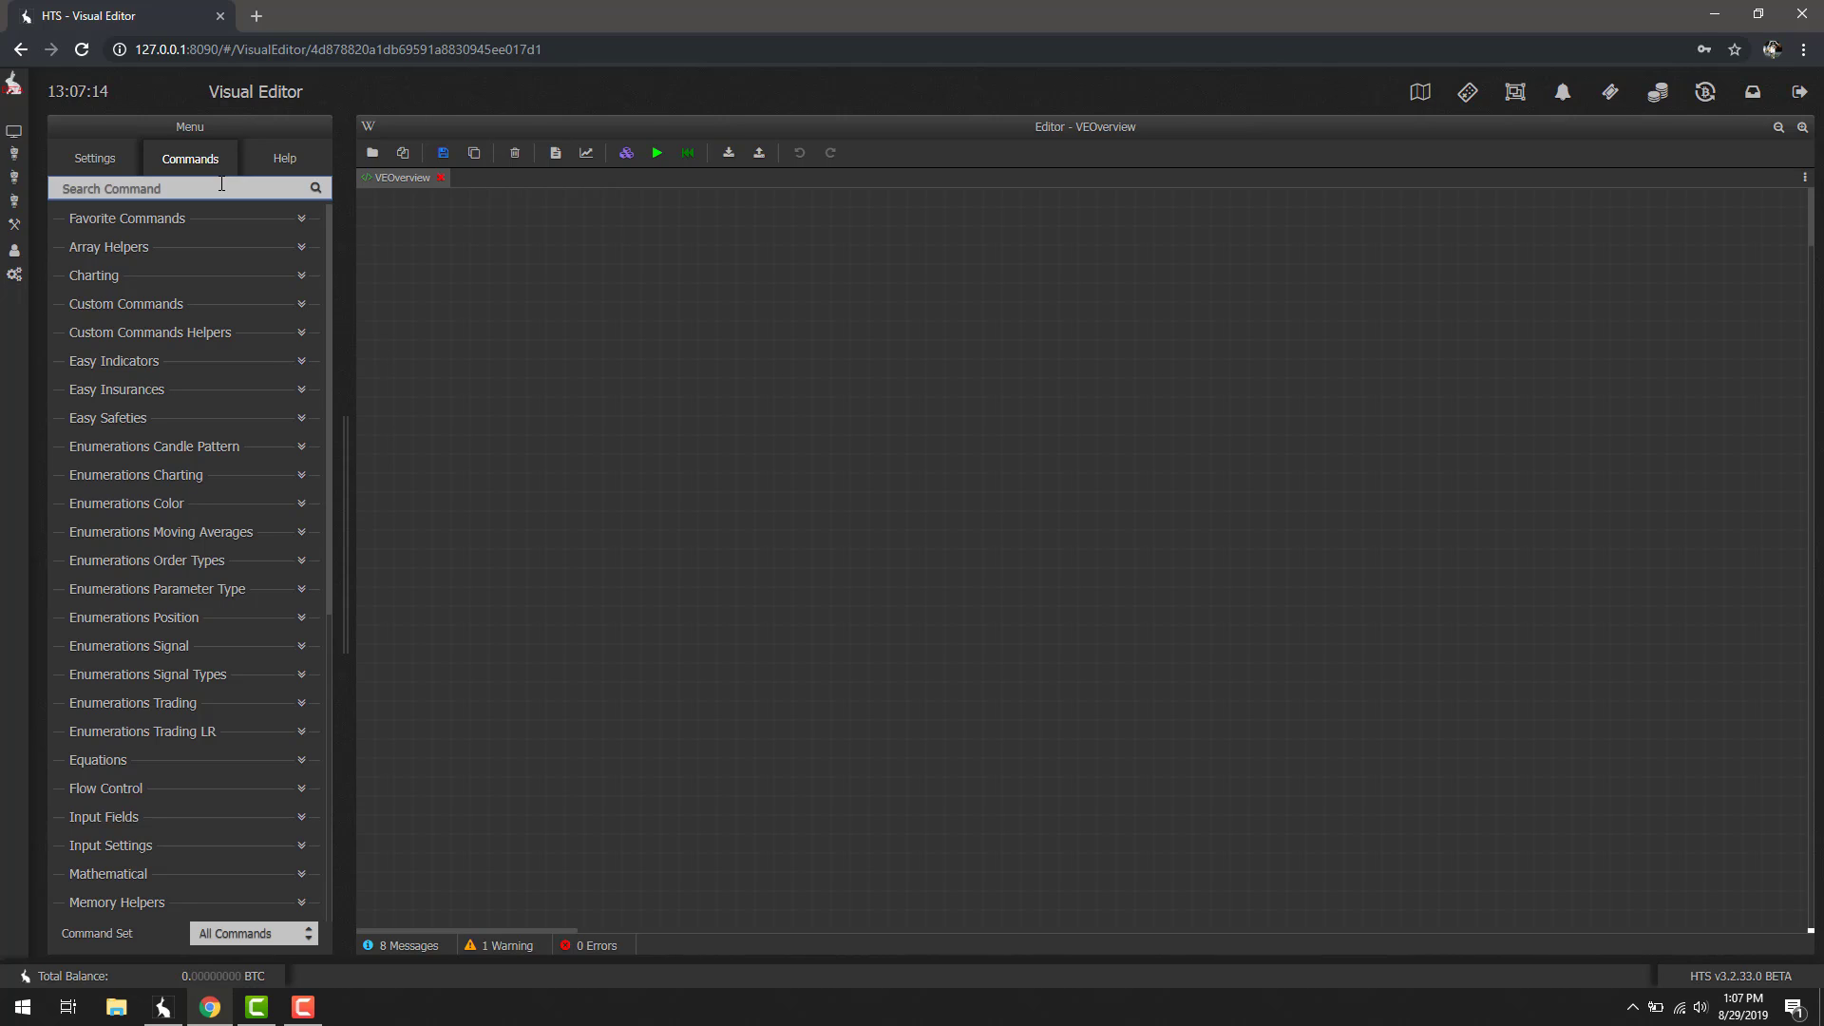
click(276, 934)
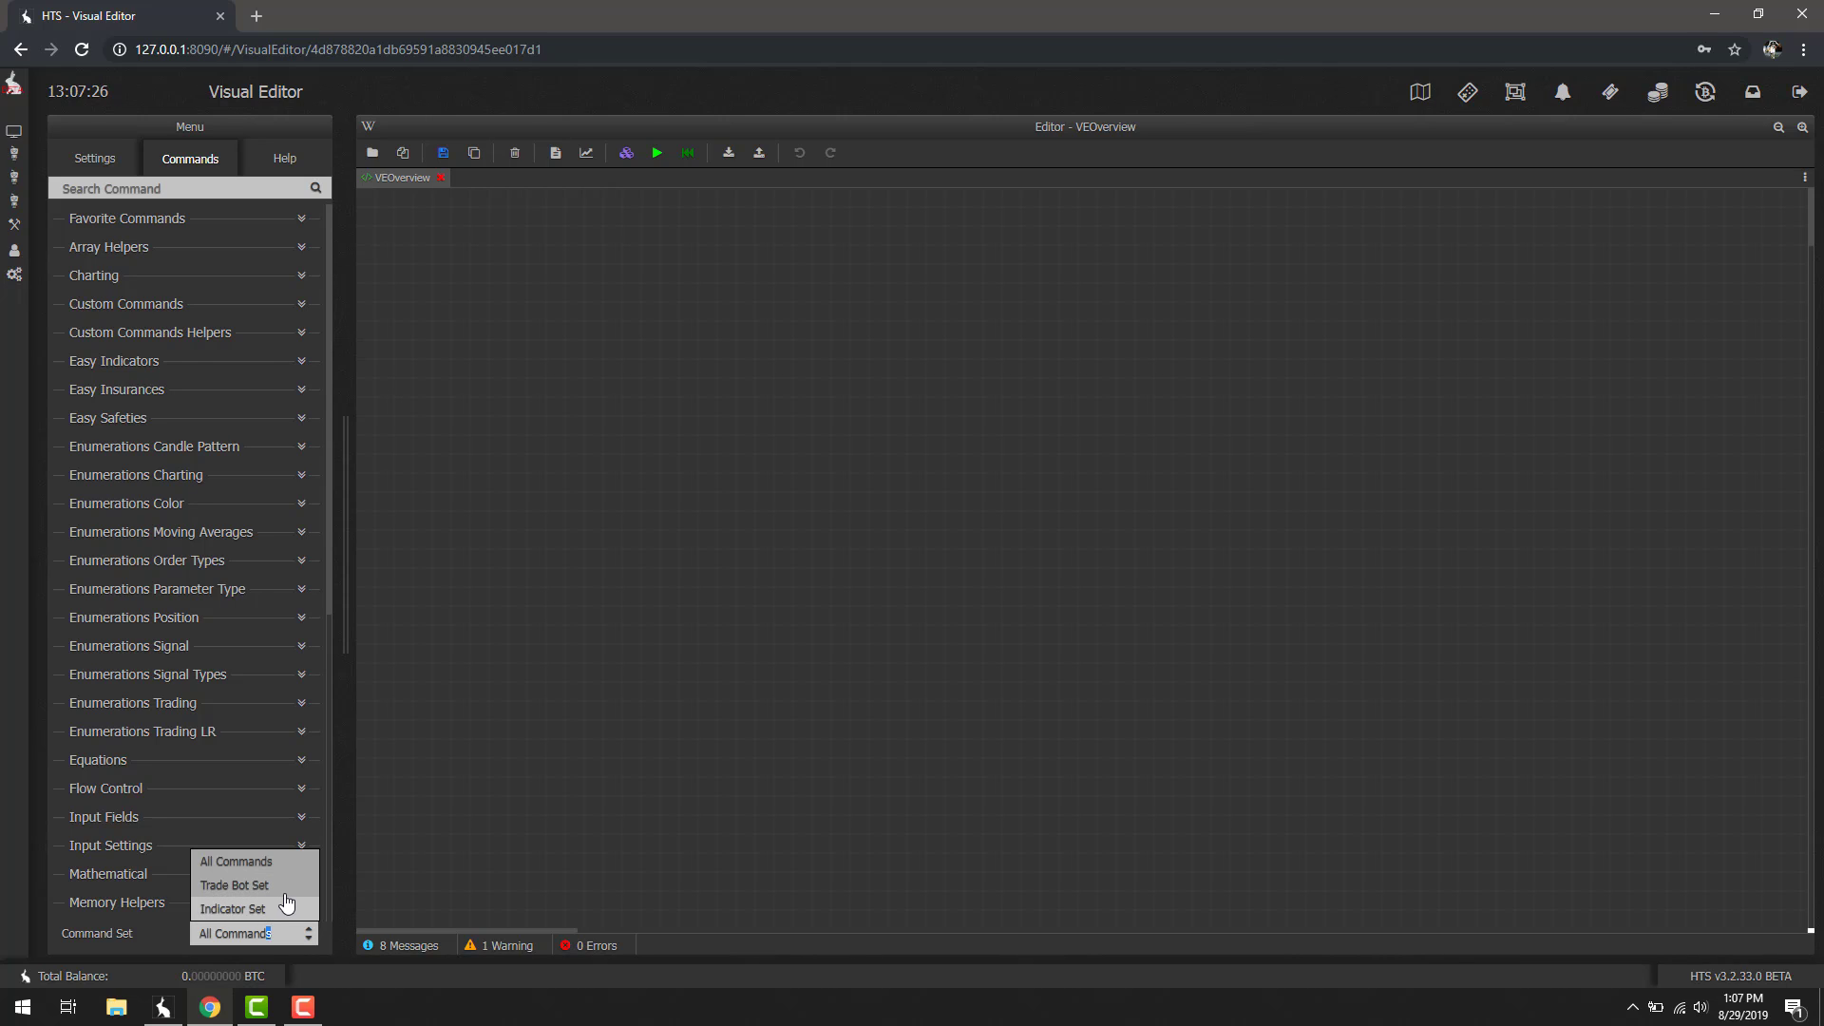
click(285, 893)
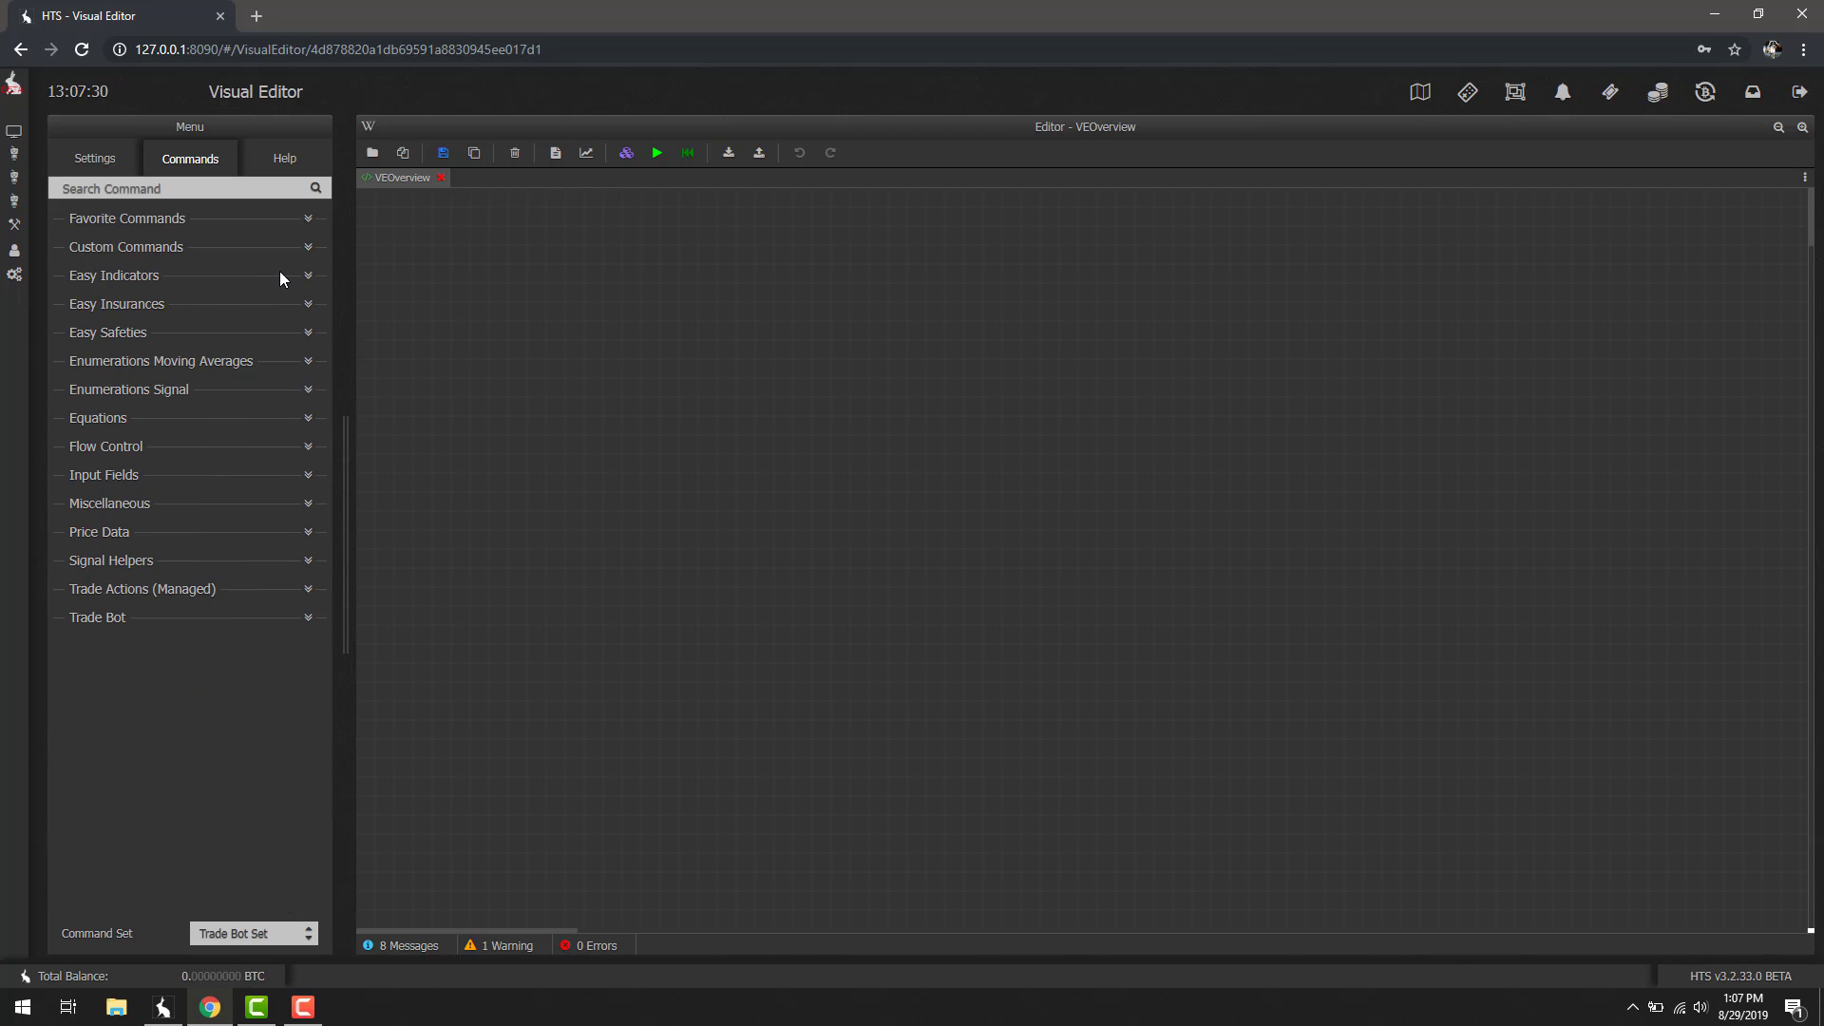
click(213, 931)
click(229, 863)
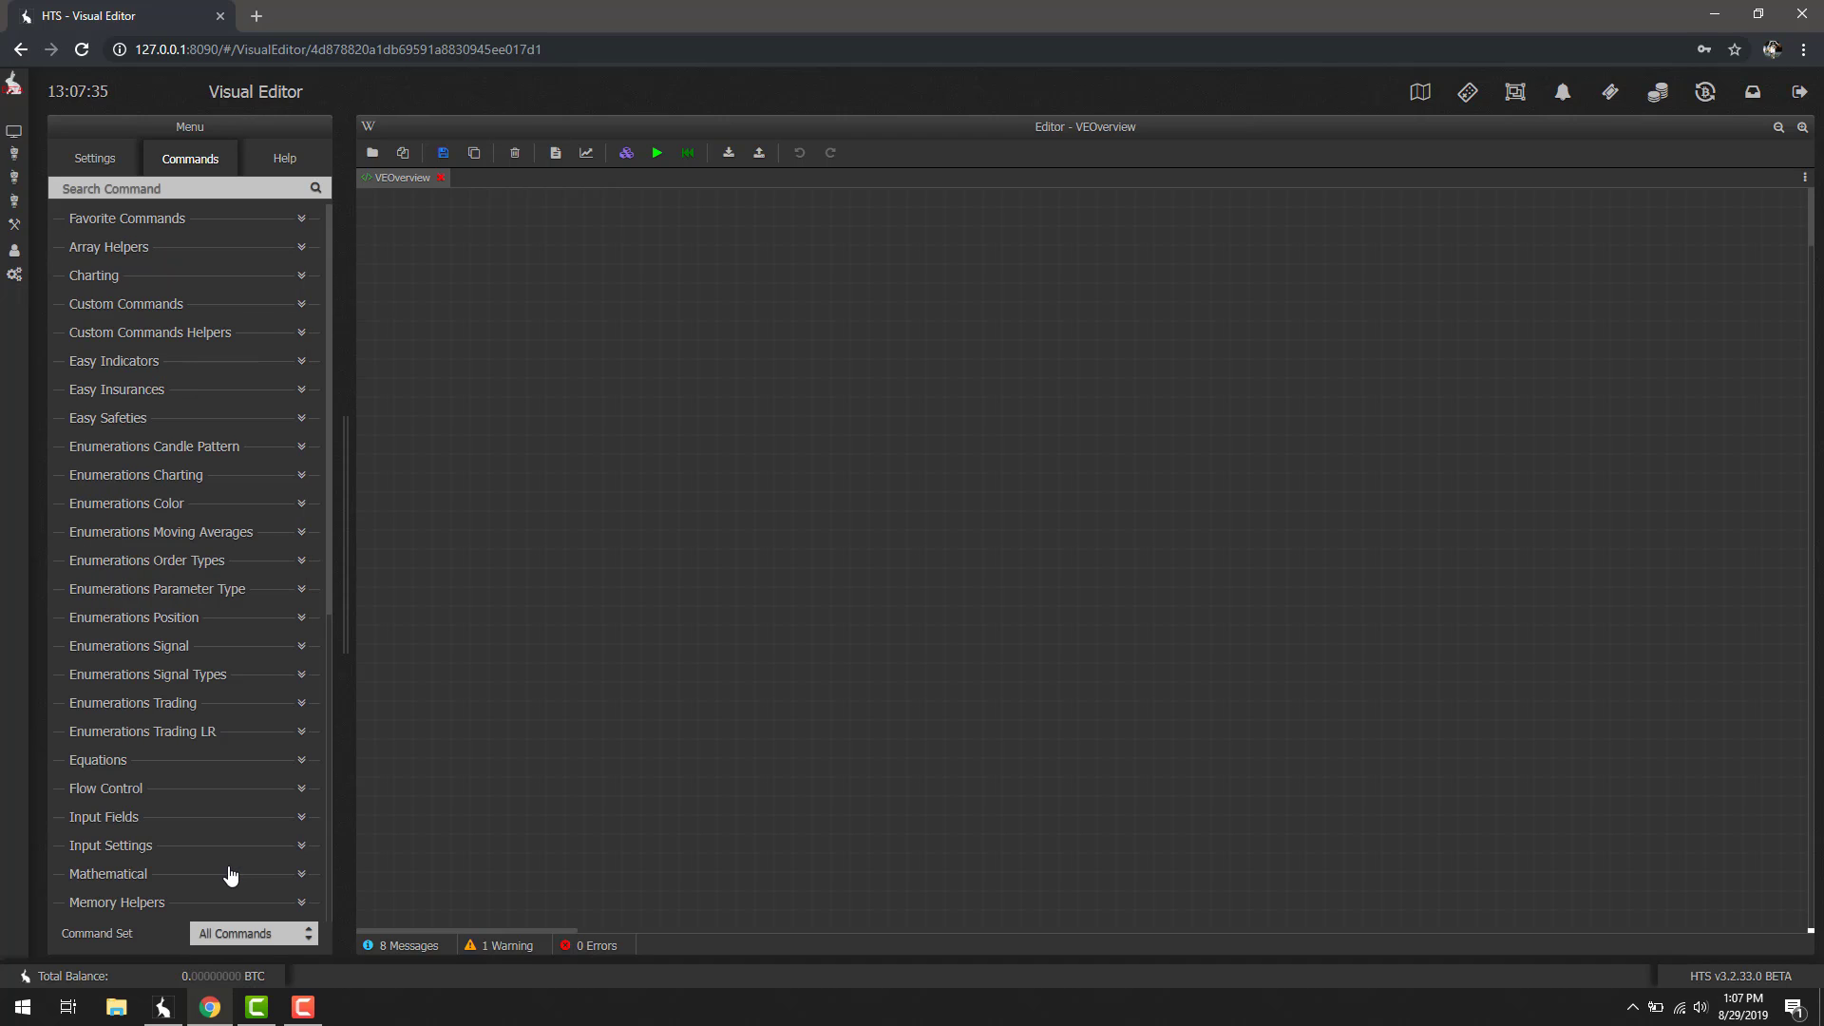
click(191, 196)
Search 'PlaceBuy', add the PlaceBuyOrder block and drag it toward the canvas centre
text(PlaceBuy)
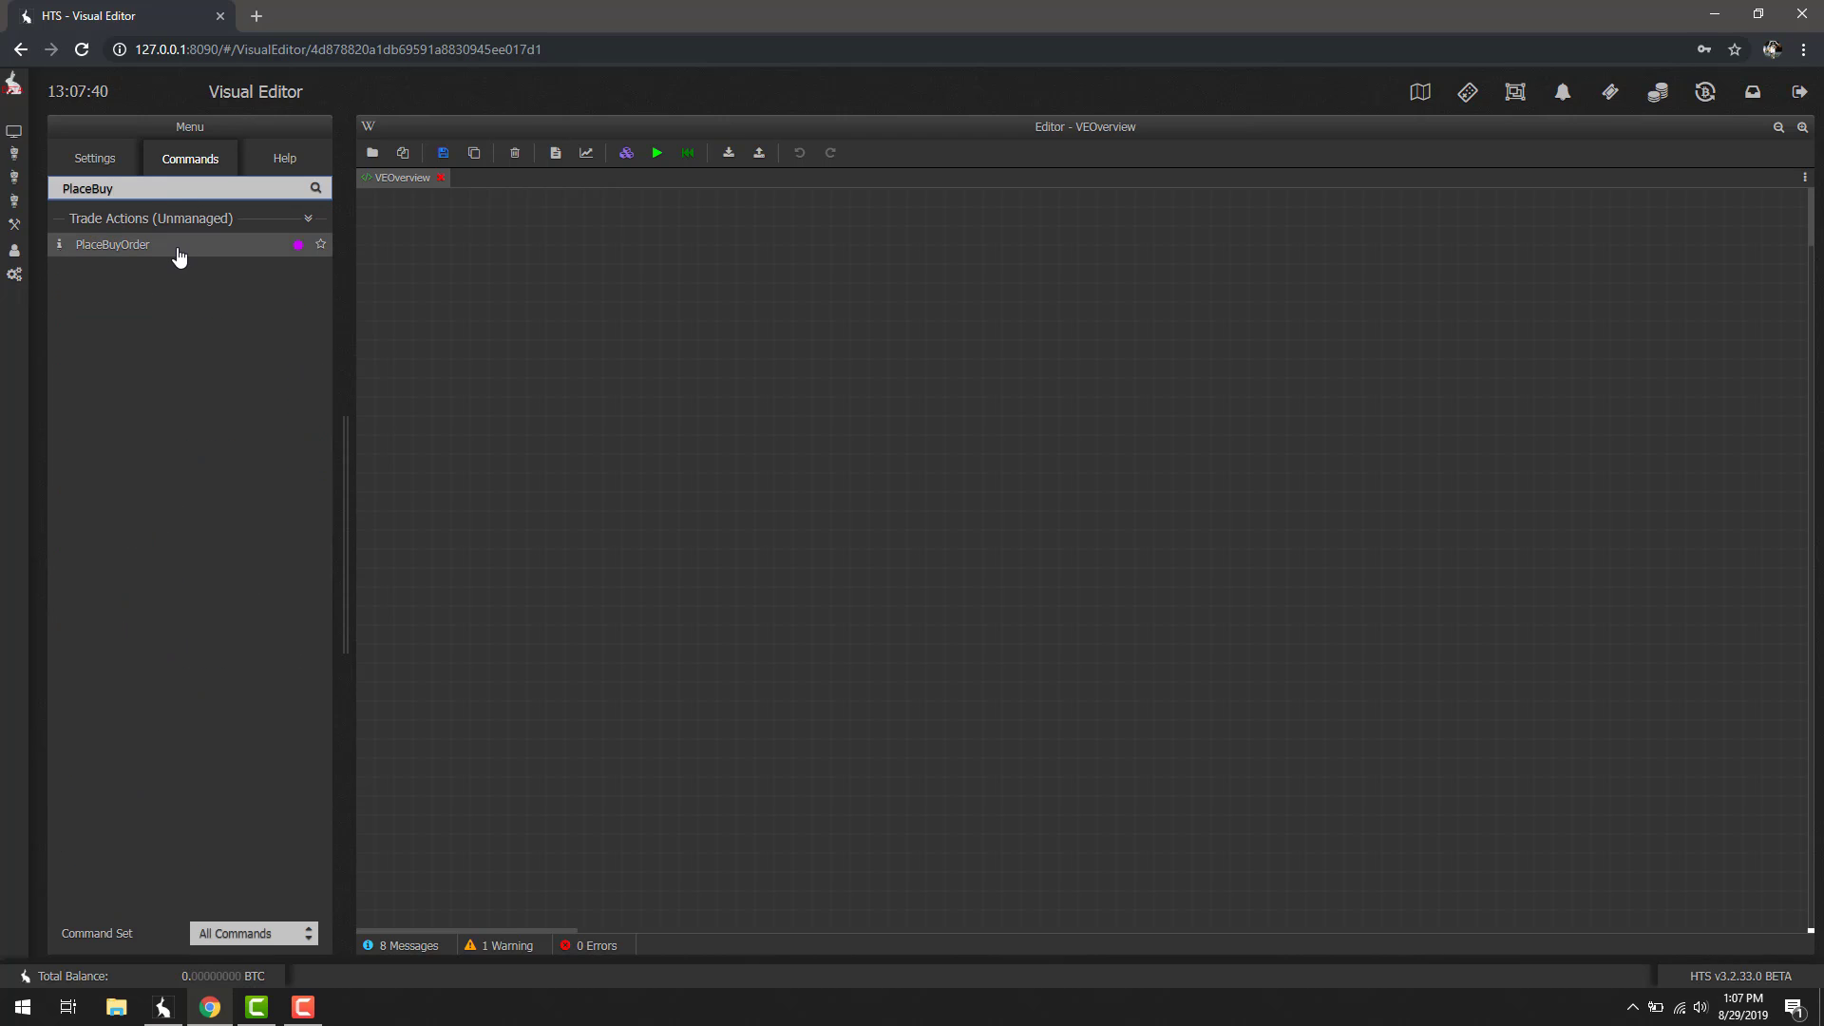
double_click(179, 247)
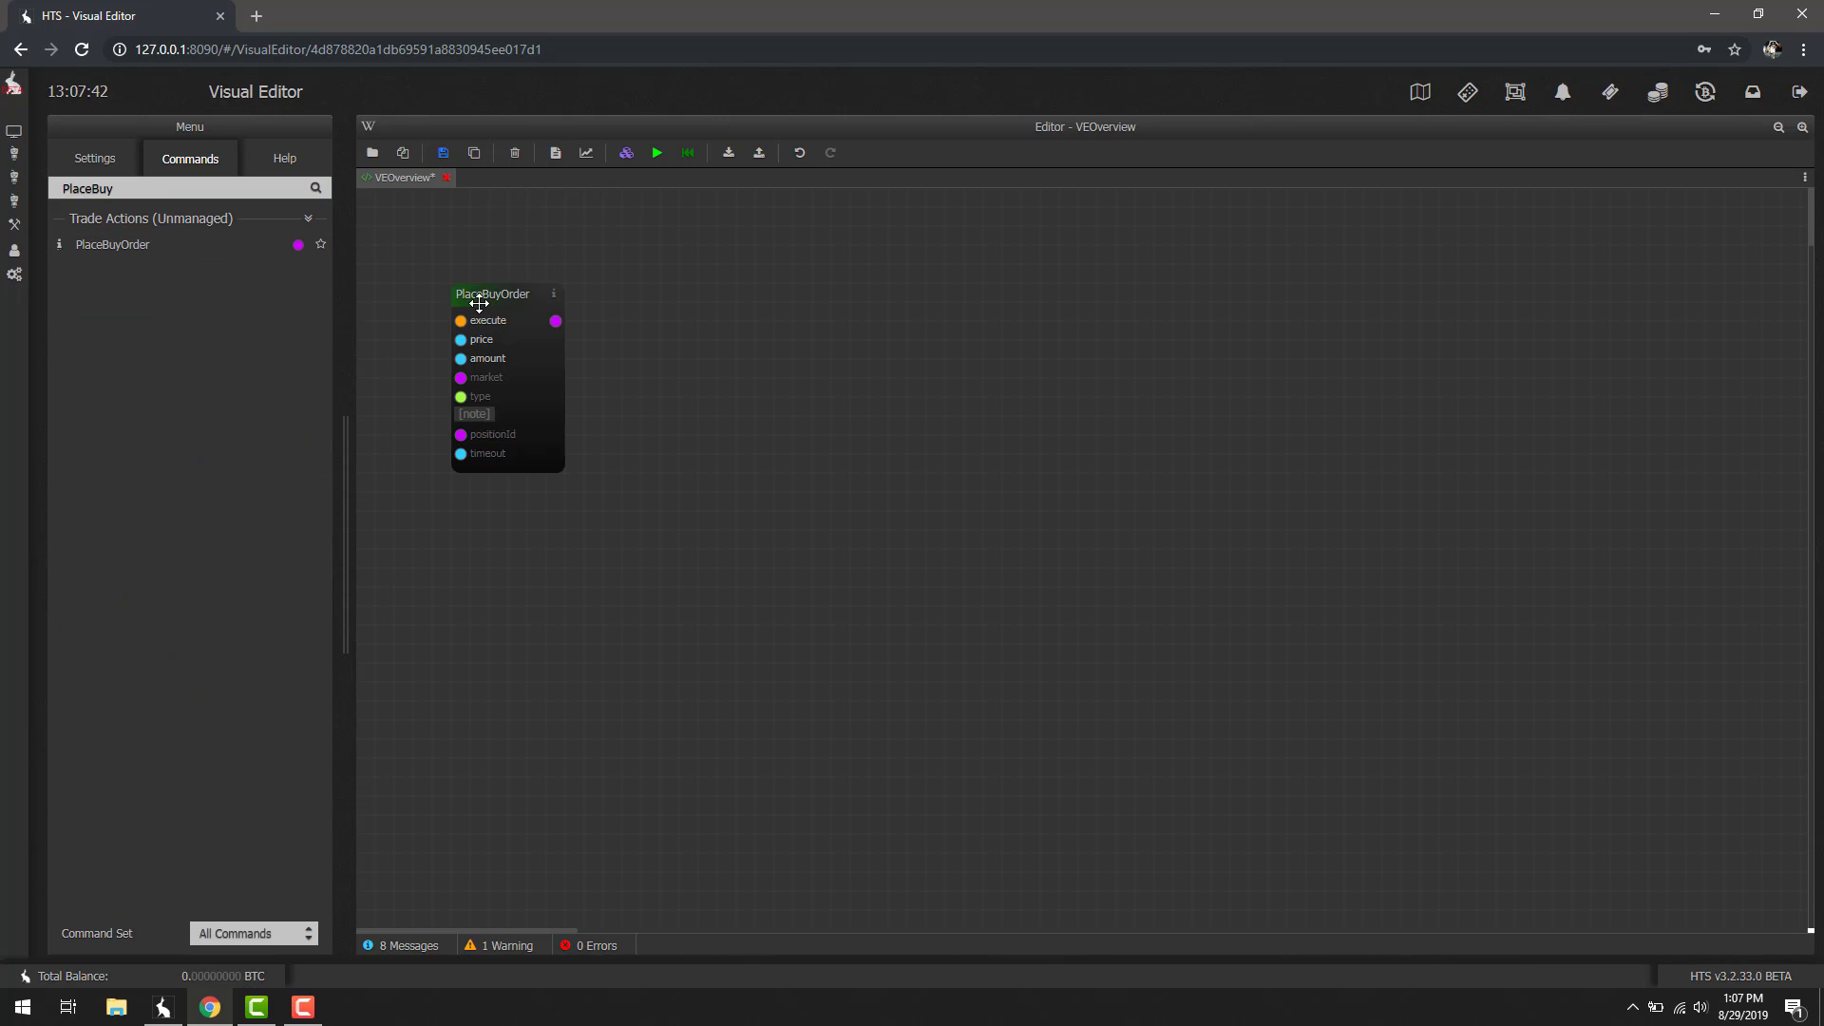
drag(478, 304, 909, 389)
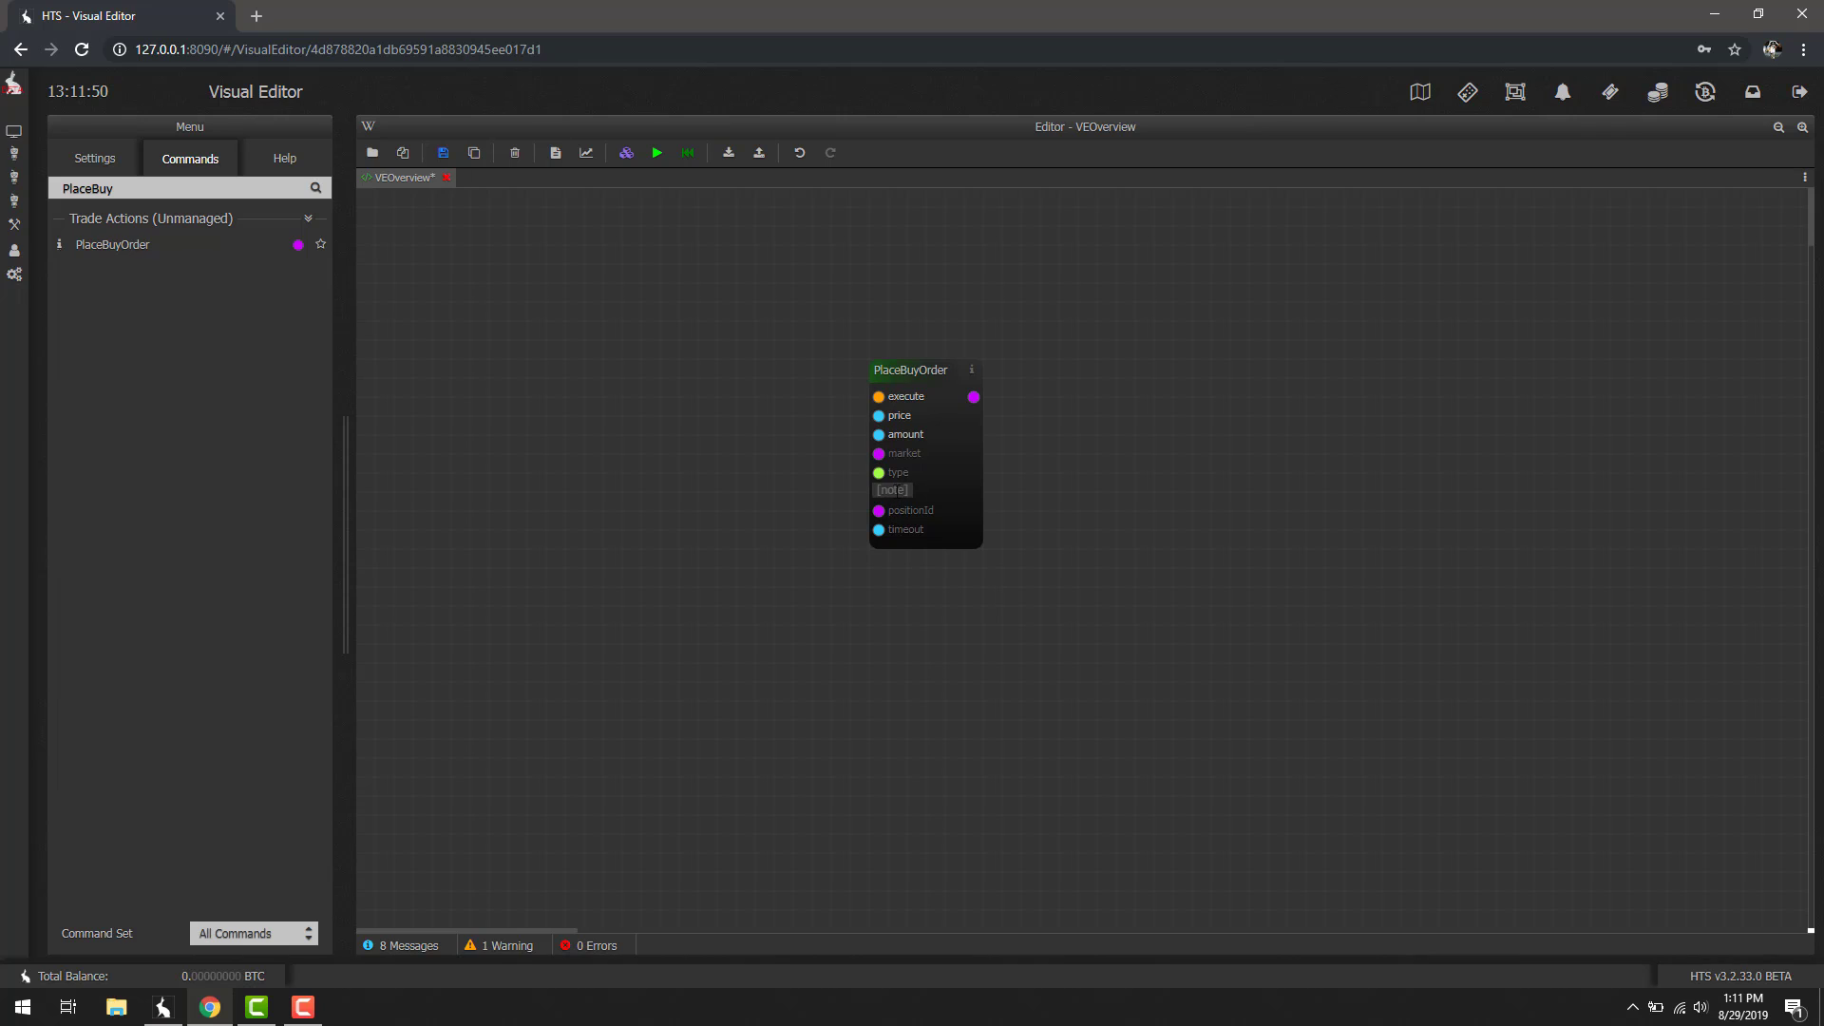
click(893, 490)
click(959, 448)
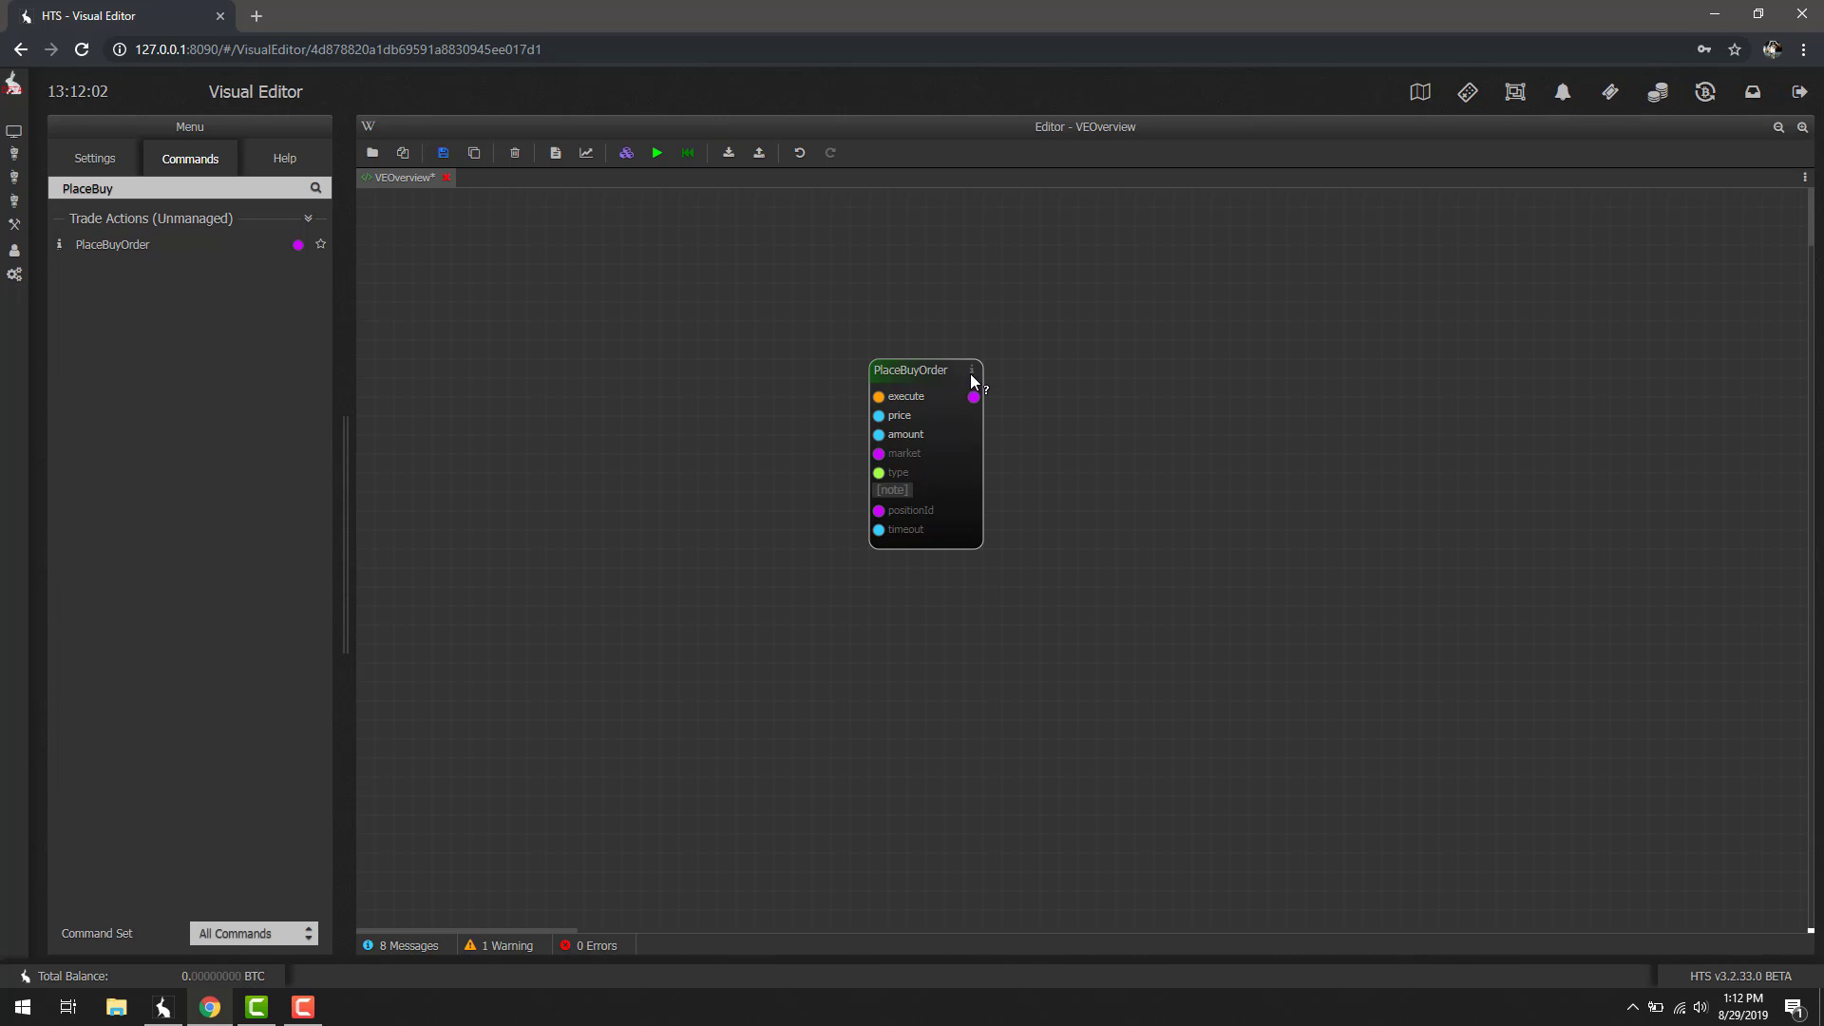
mouse_move(973, 376)
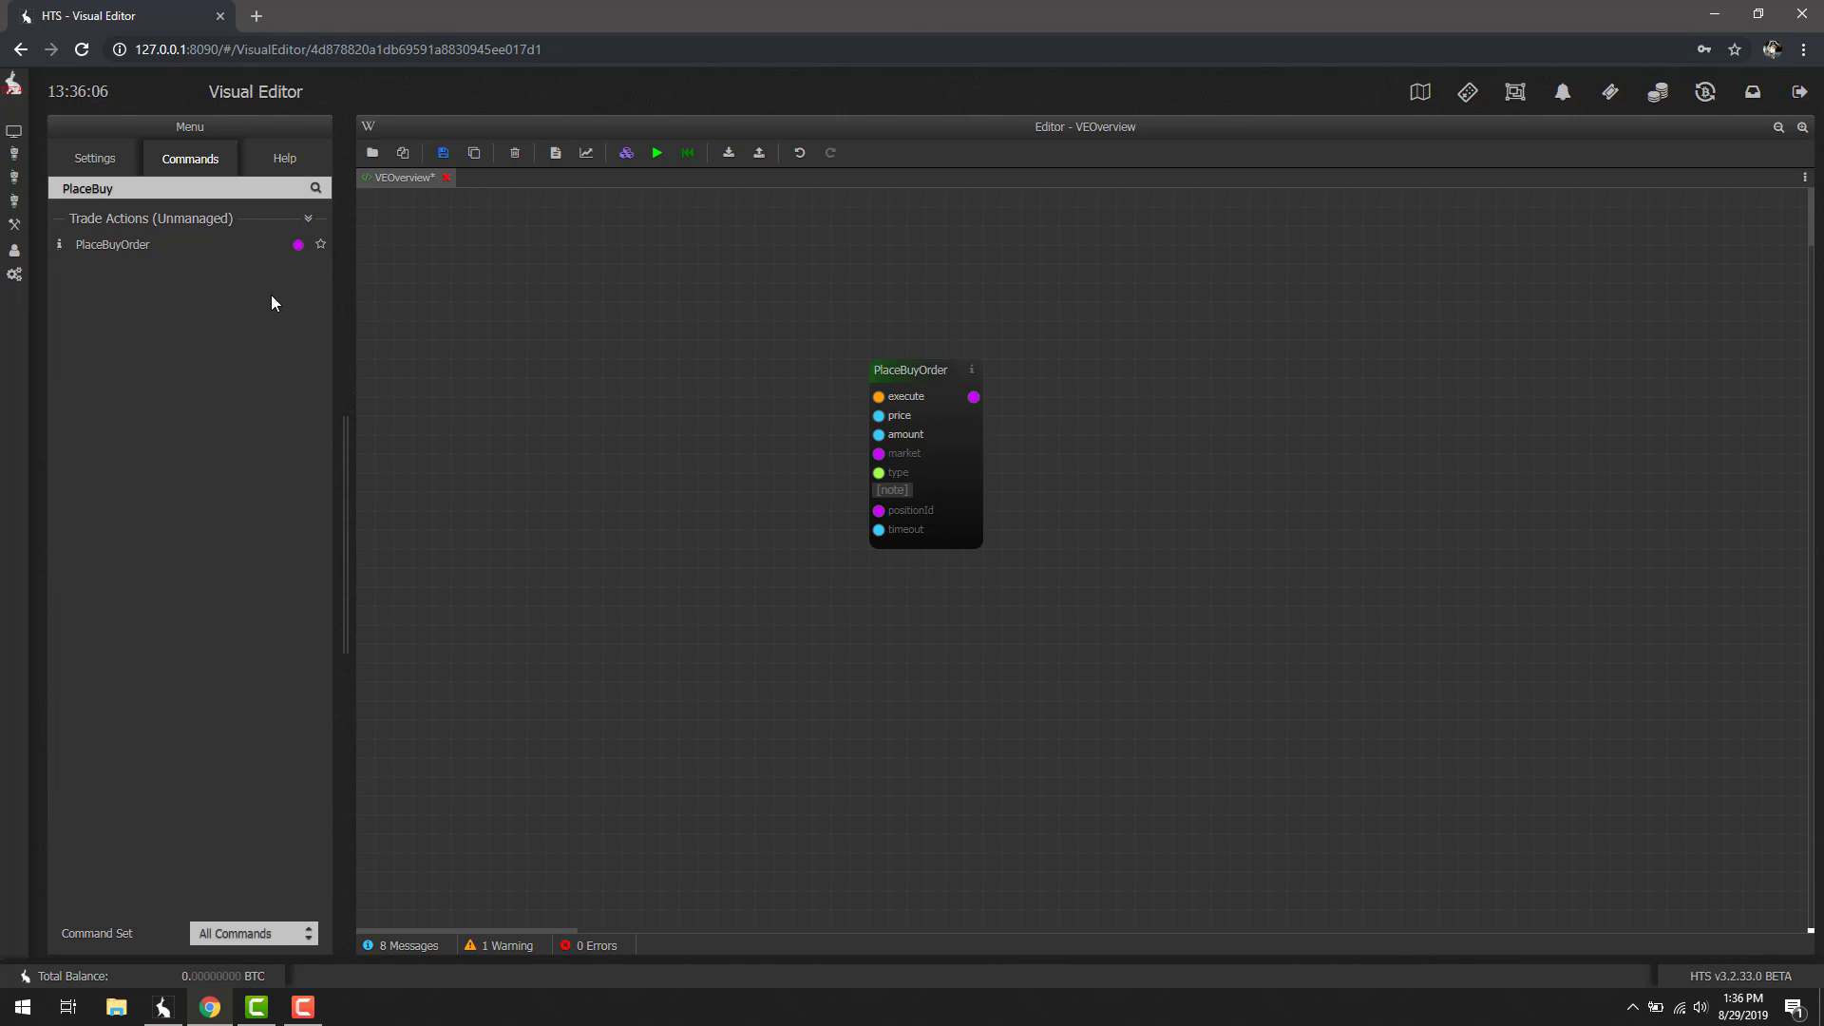
Wire a ClosePrices block into PlaceBuyOrder's price input, placed above-left of it
click(880, 416)
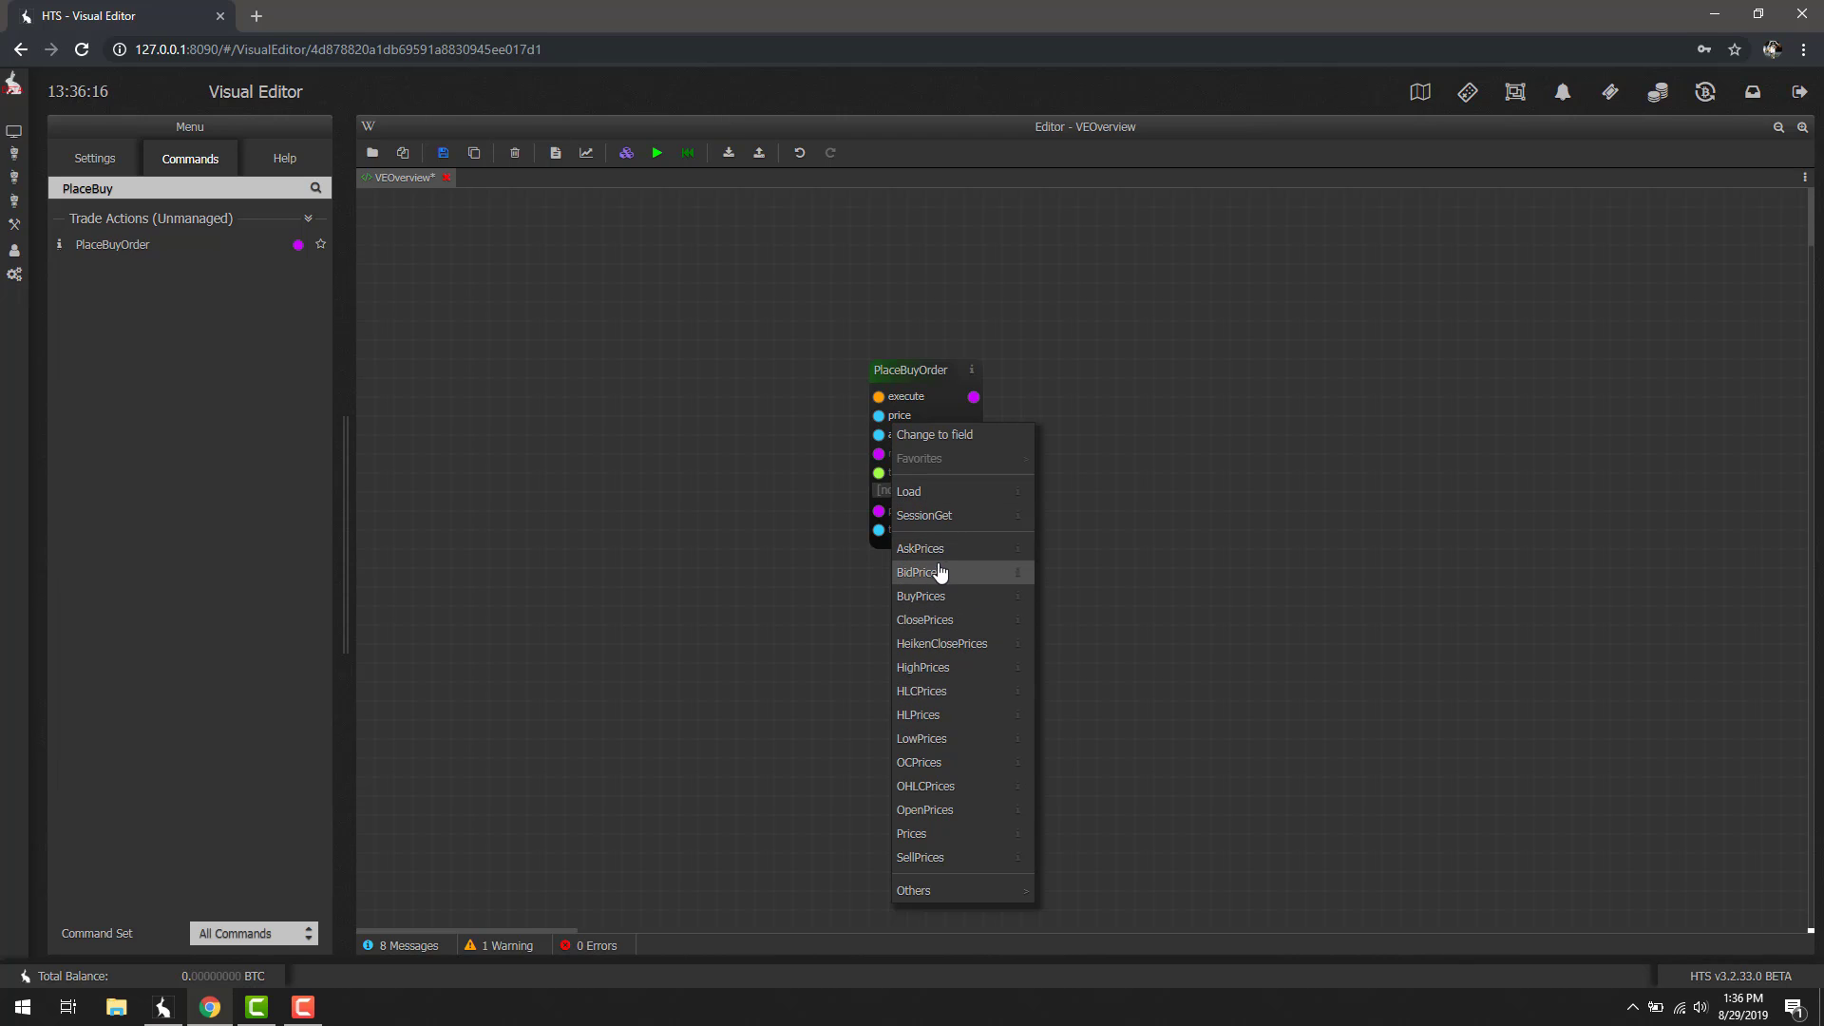
click(953, 620)
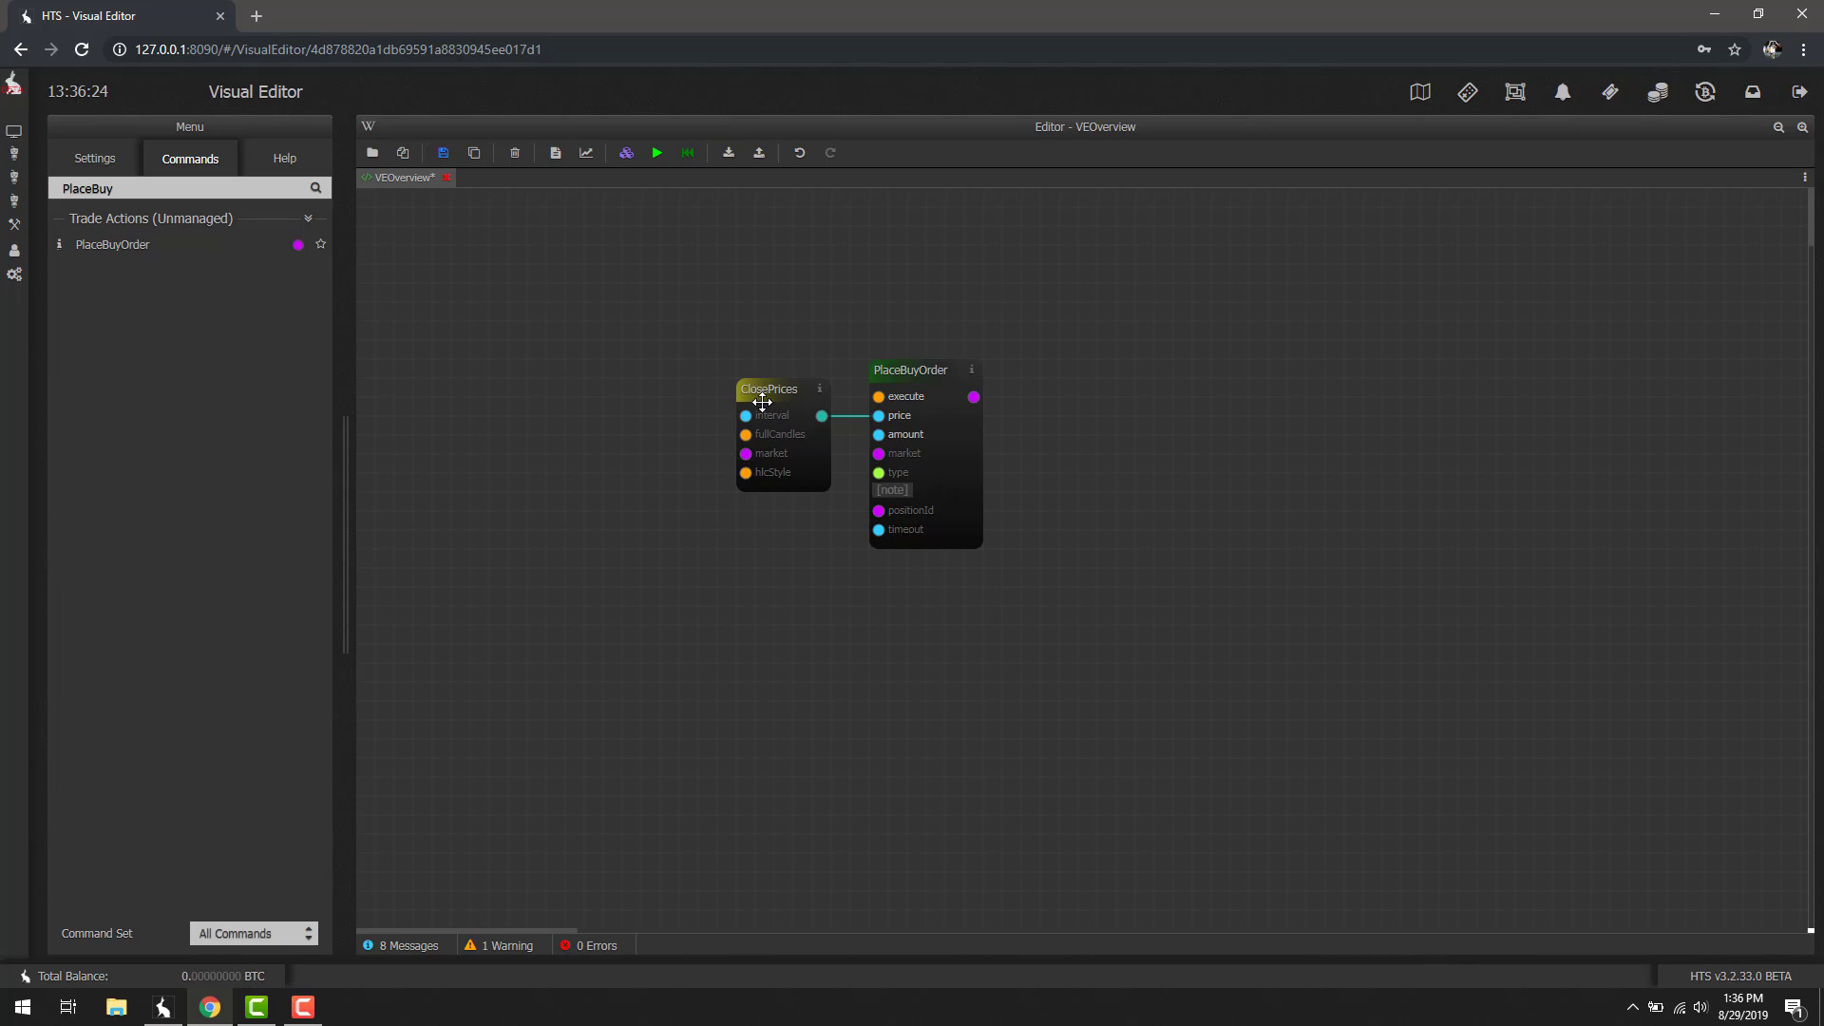
drag(758, 395, 770, 314)
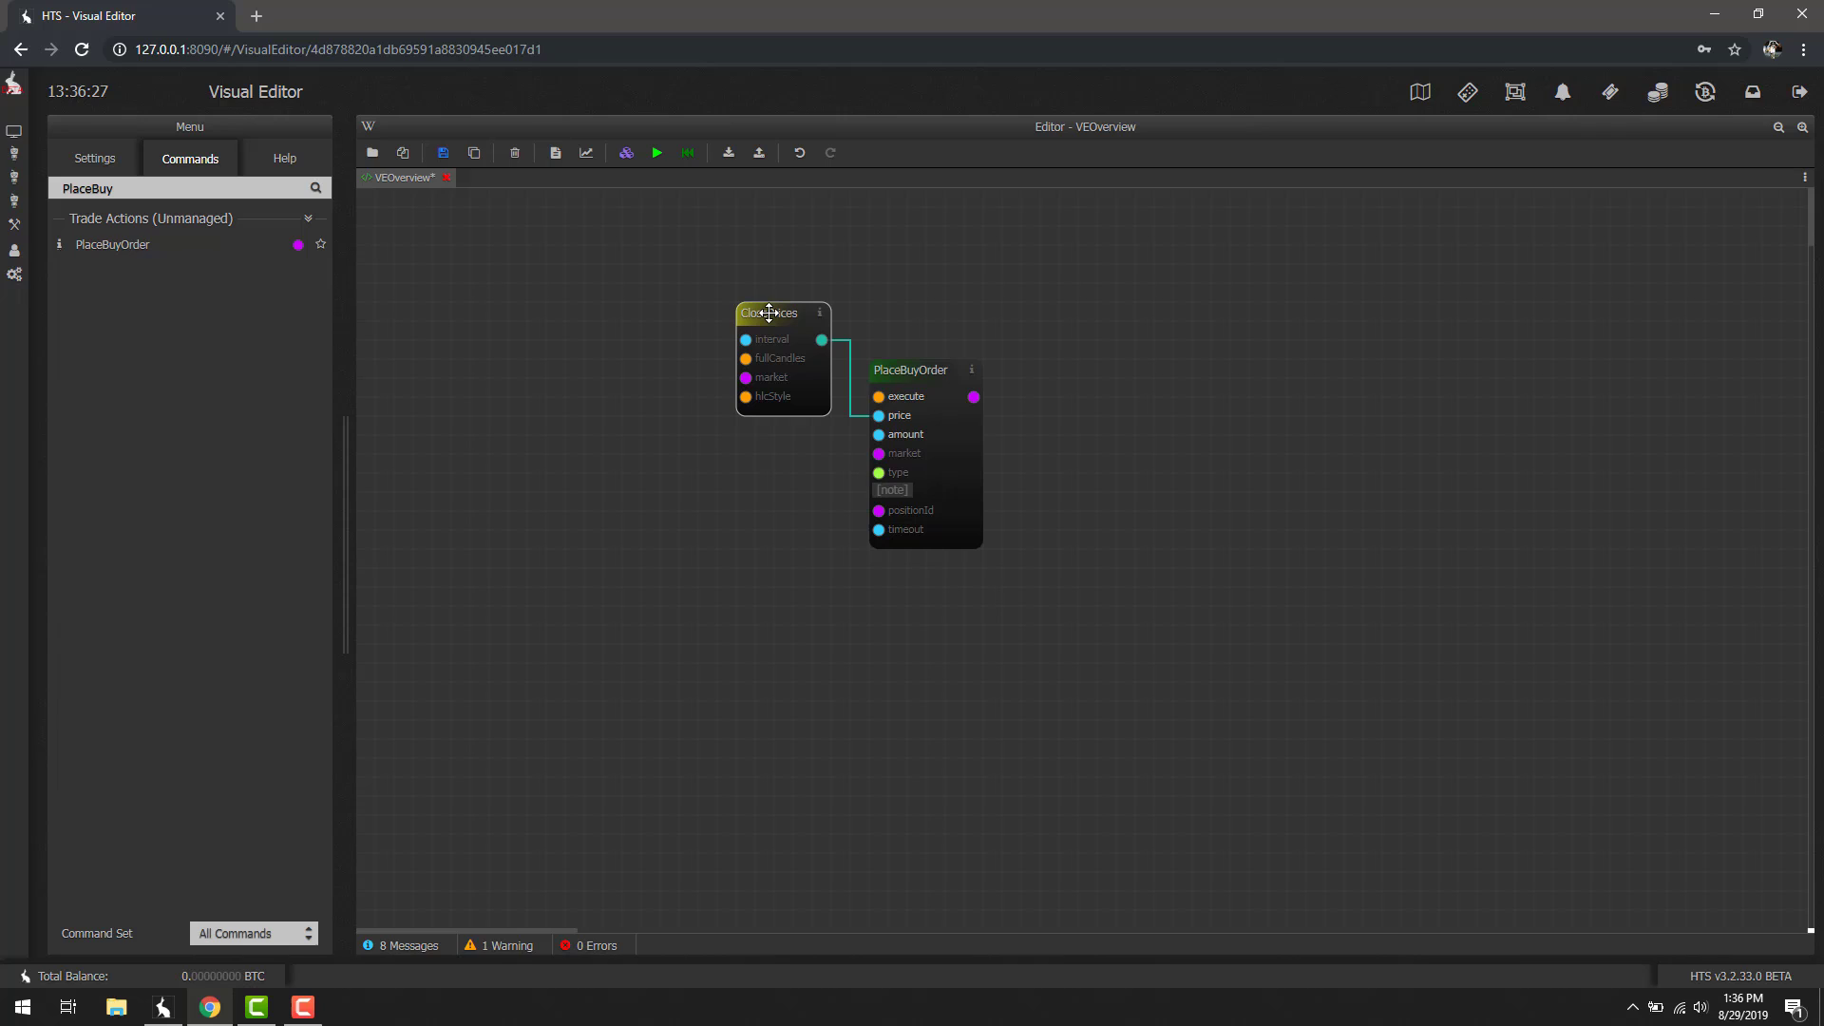
Wire a TradeAmount block into PlaceBuyOrder's amount input, placed left of ClosePrices
right_click(880, 436)
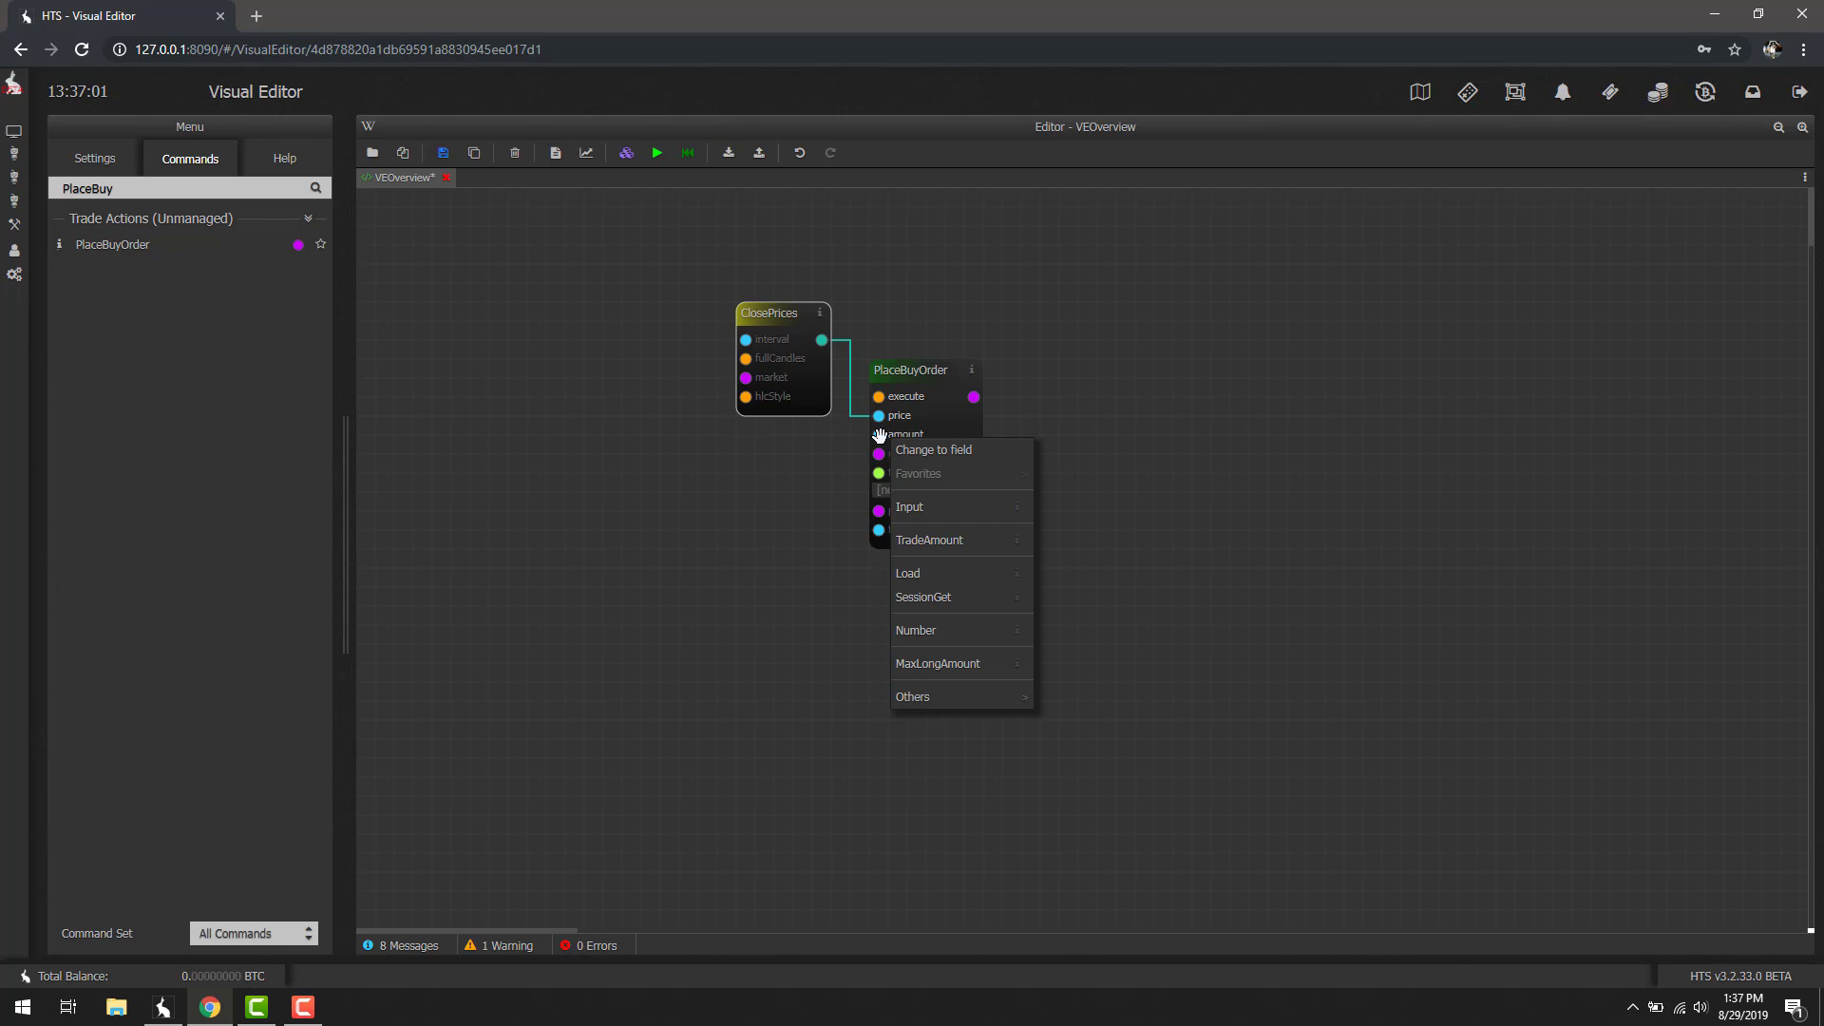
click(966, 557)
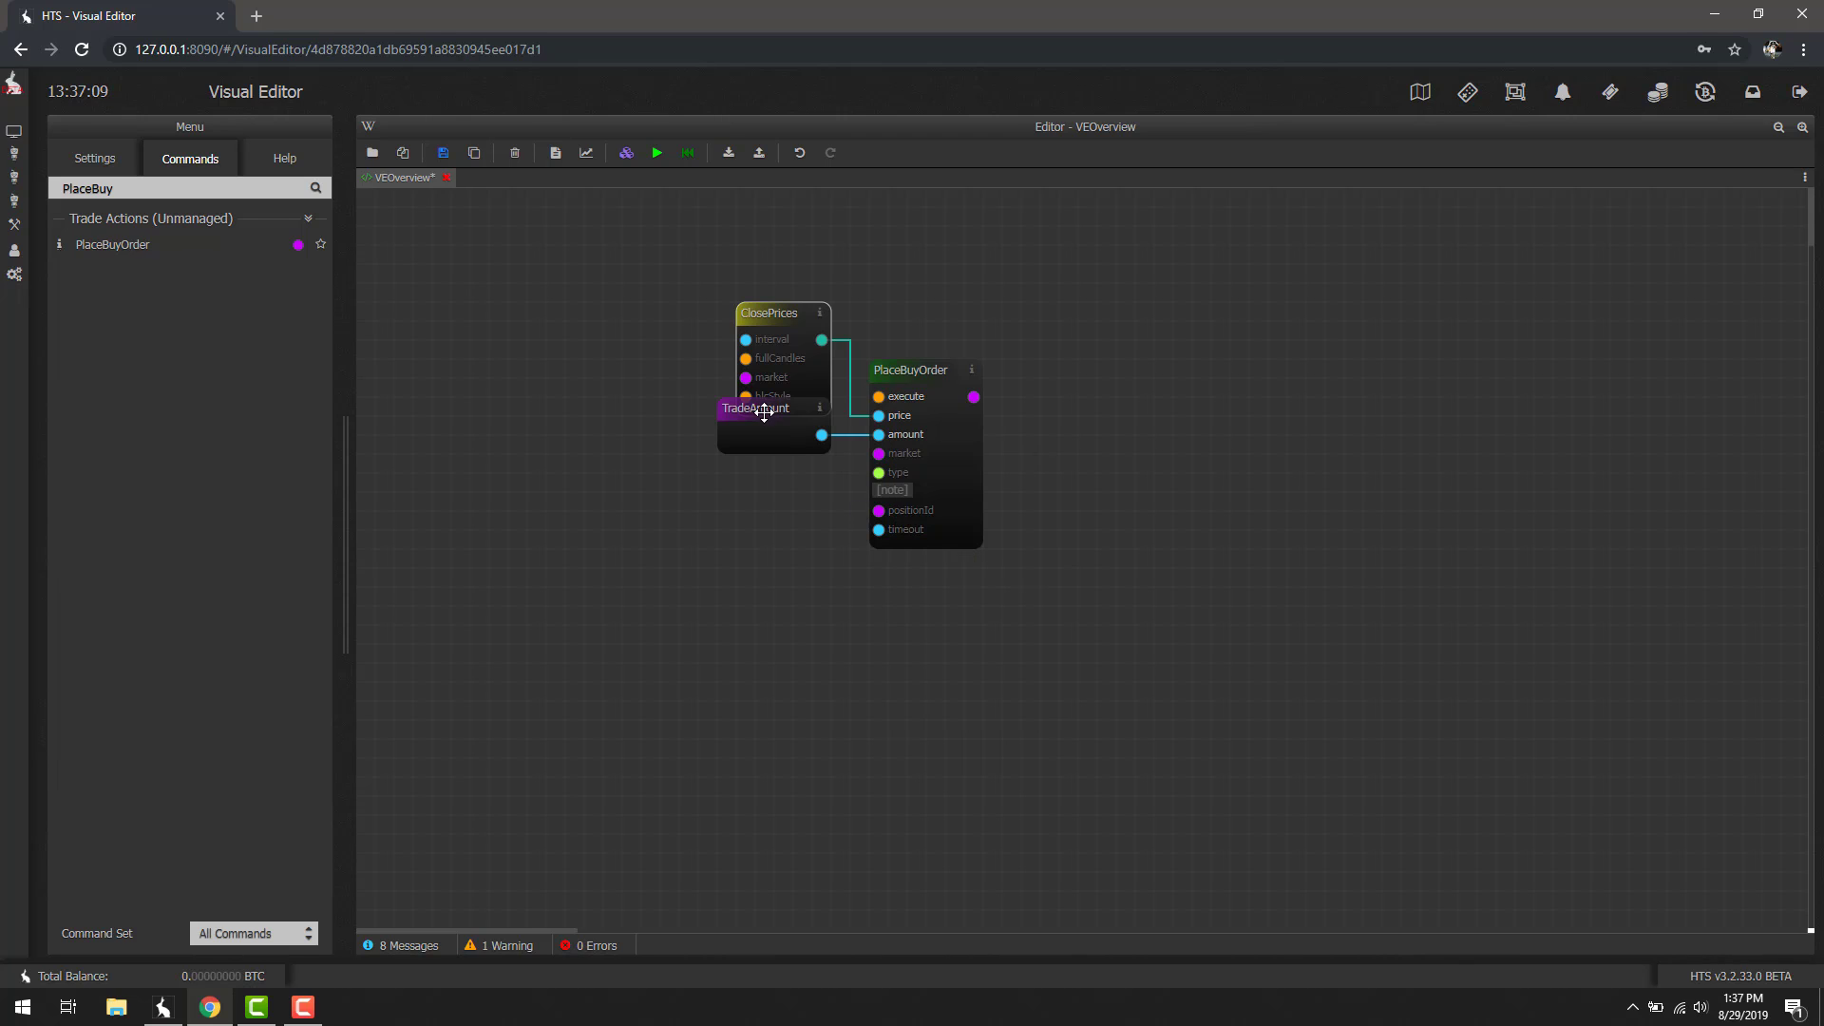
drag(751, 407, 639, 412)
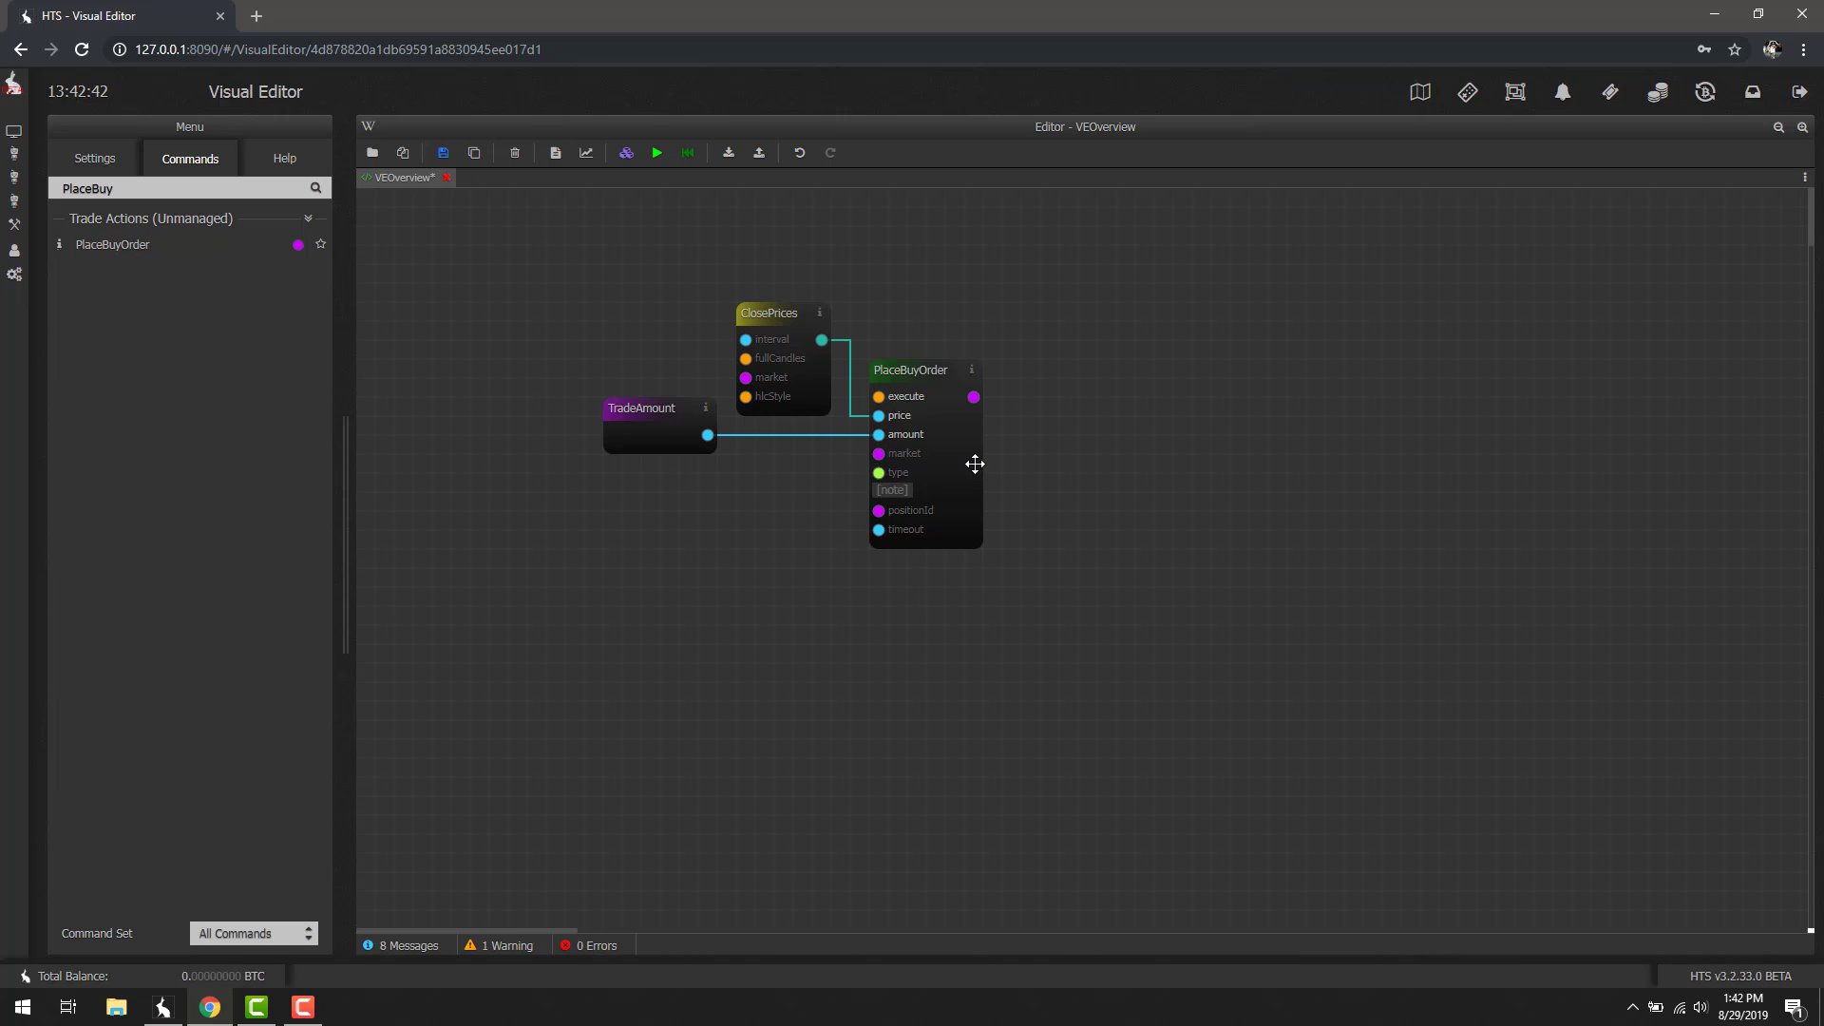
Wire a LimitOrderType block into PlaceBuyOrder's type input, placed below TradeAmount
click(876, 474)
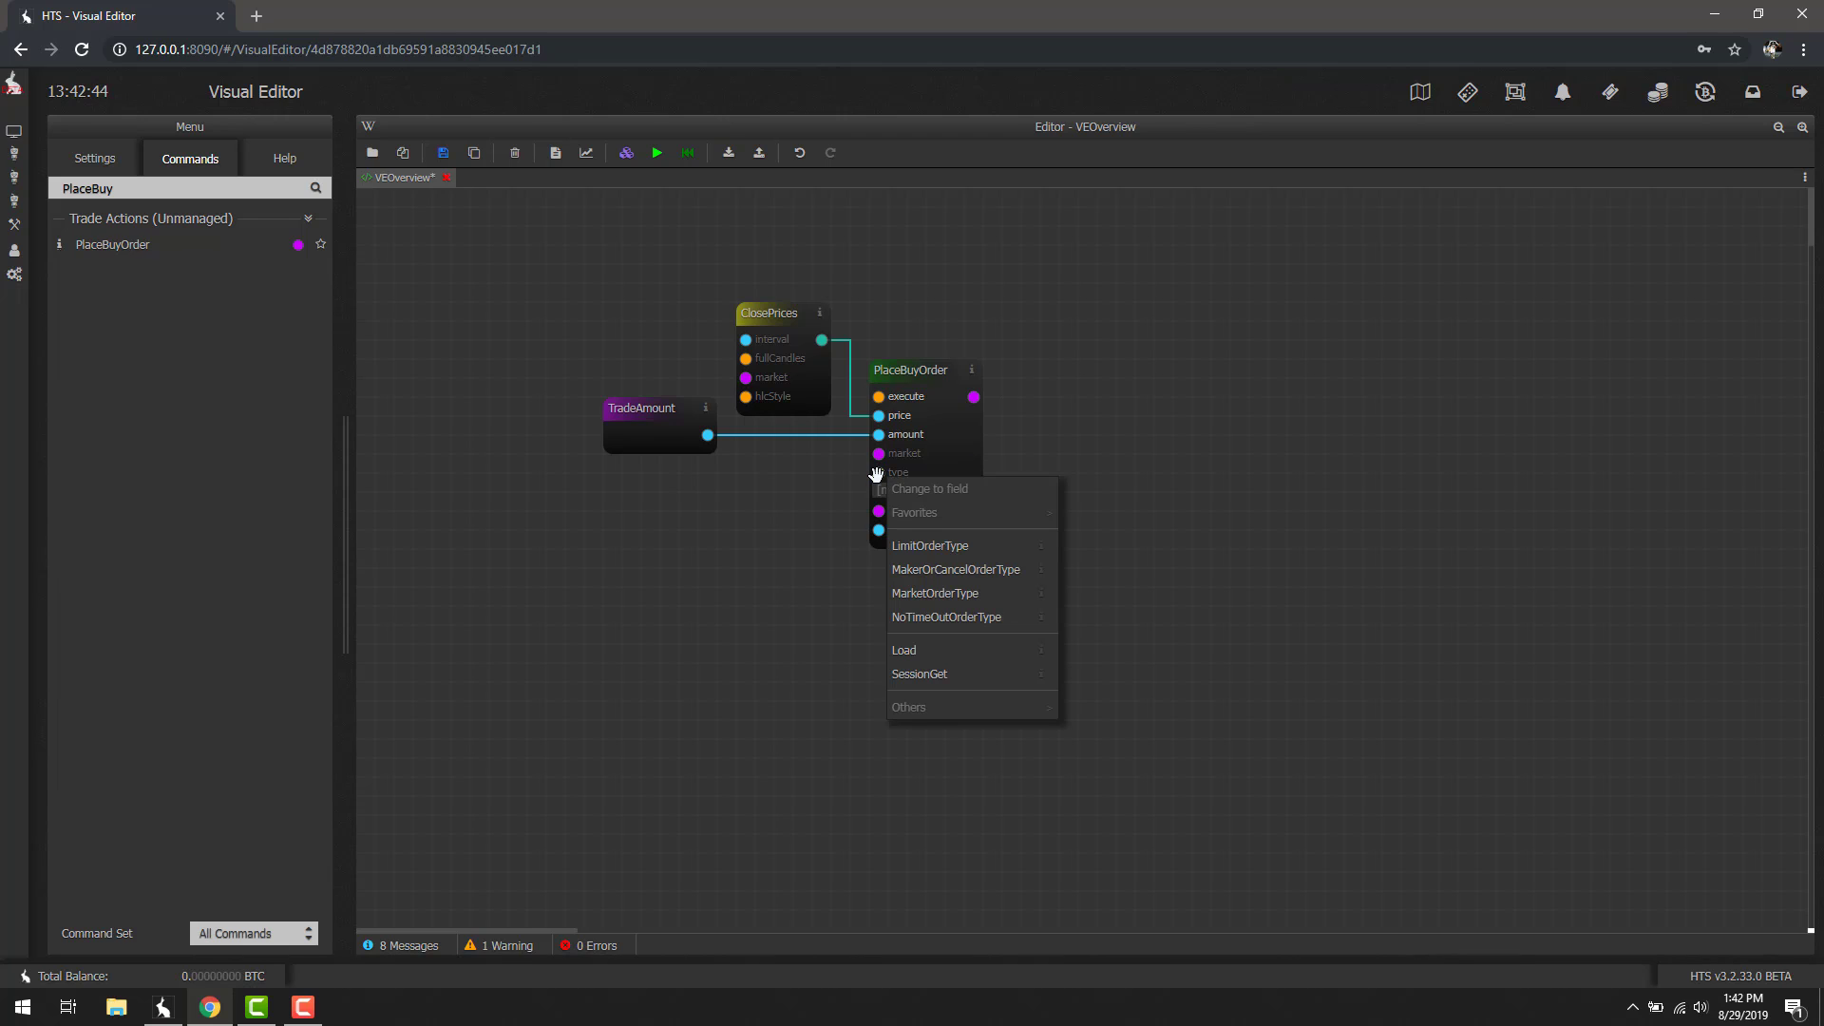
click(970, 560)
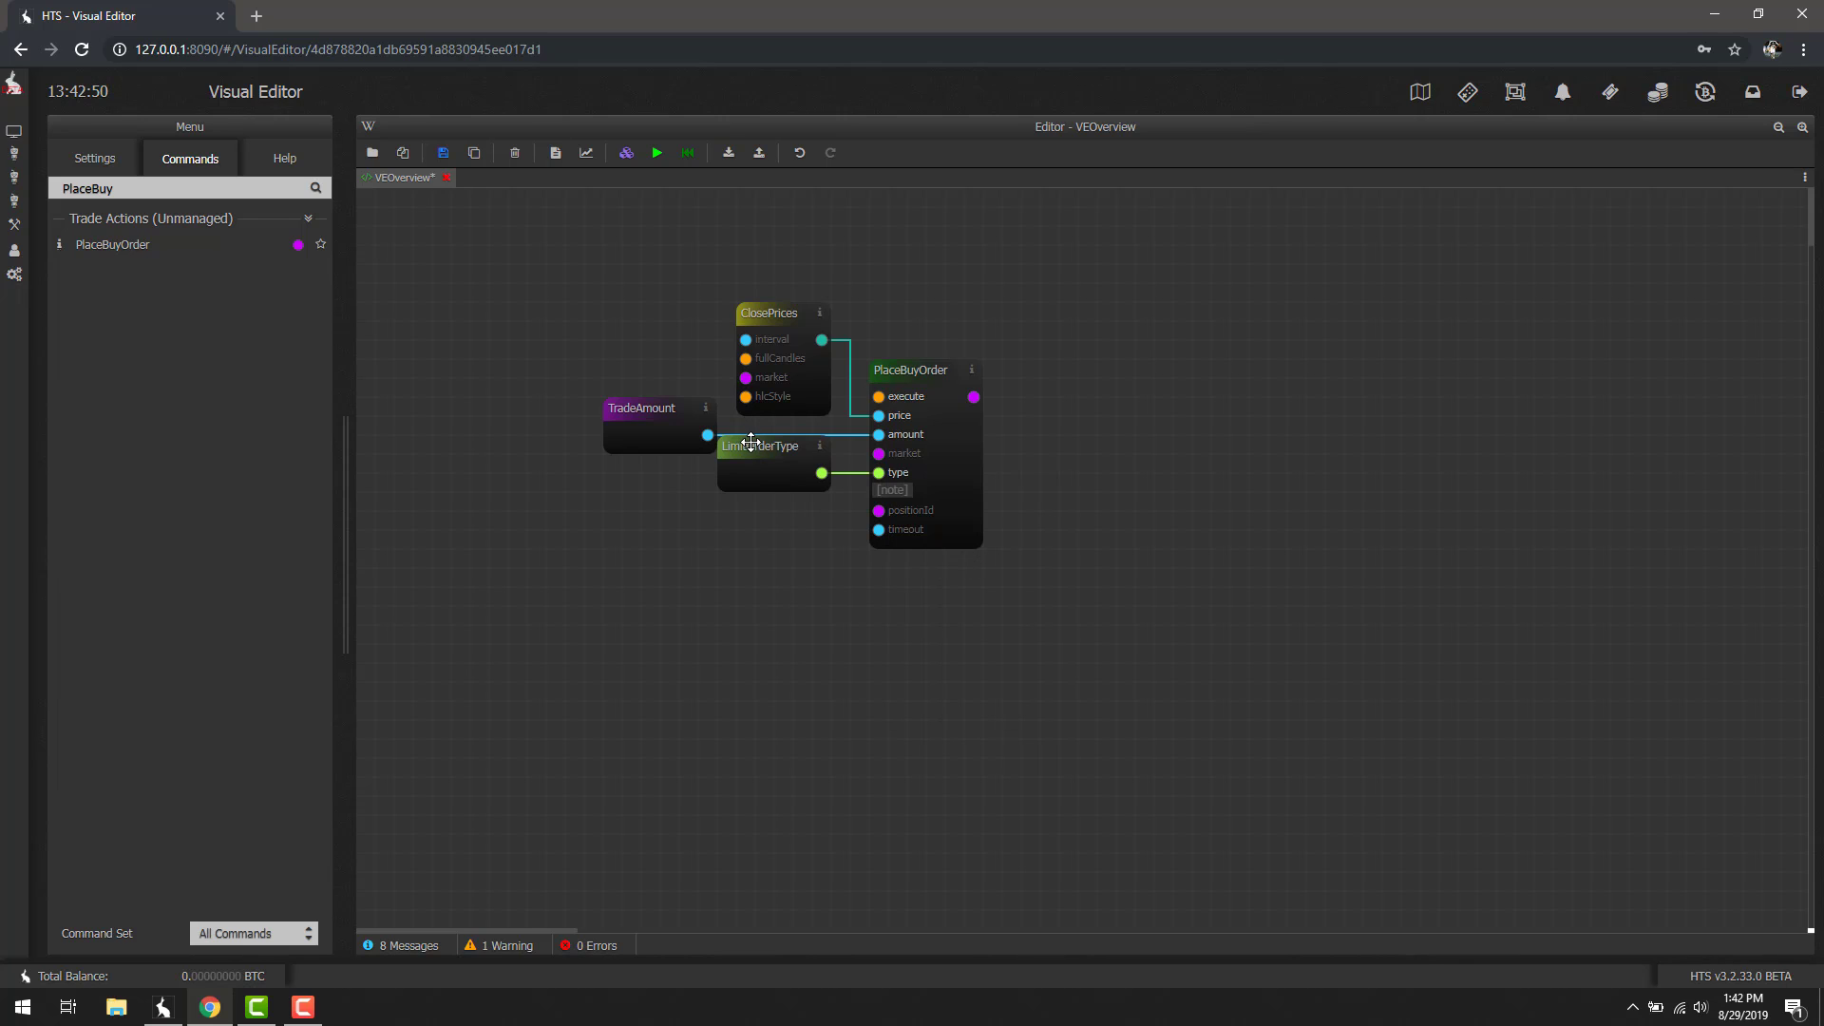
drag(747, 445, 623, 498)
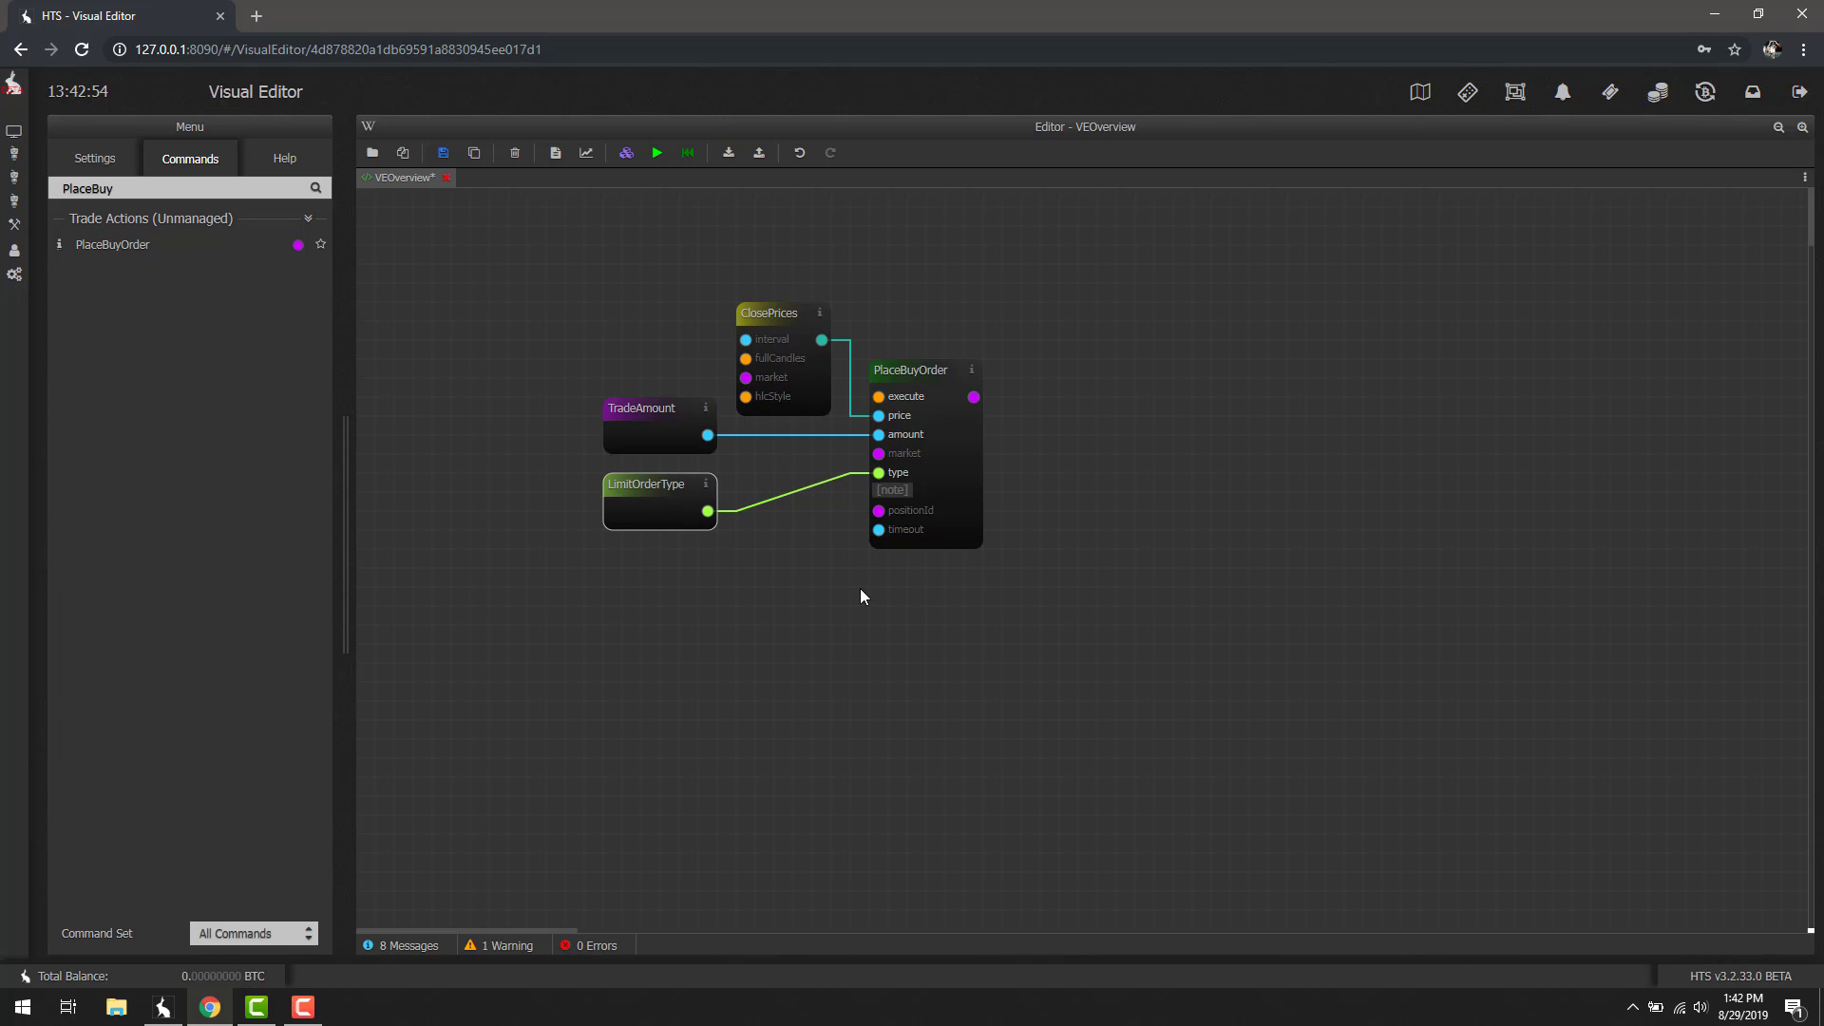
right_click(665, 512)
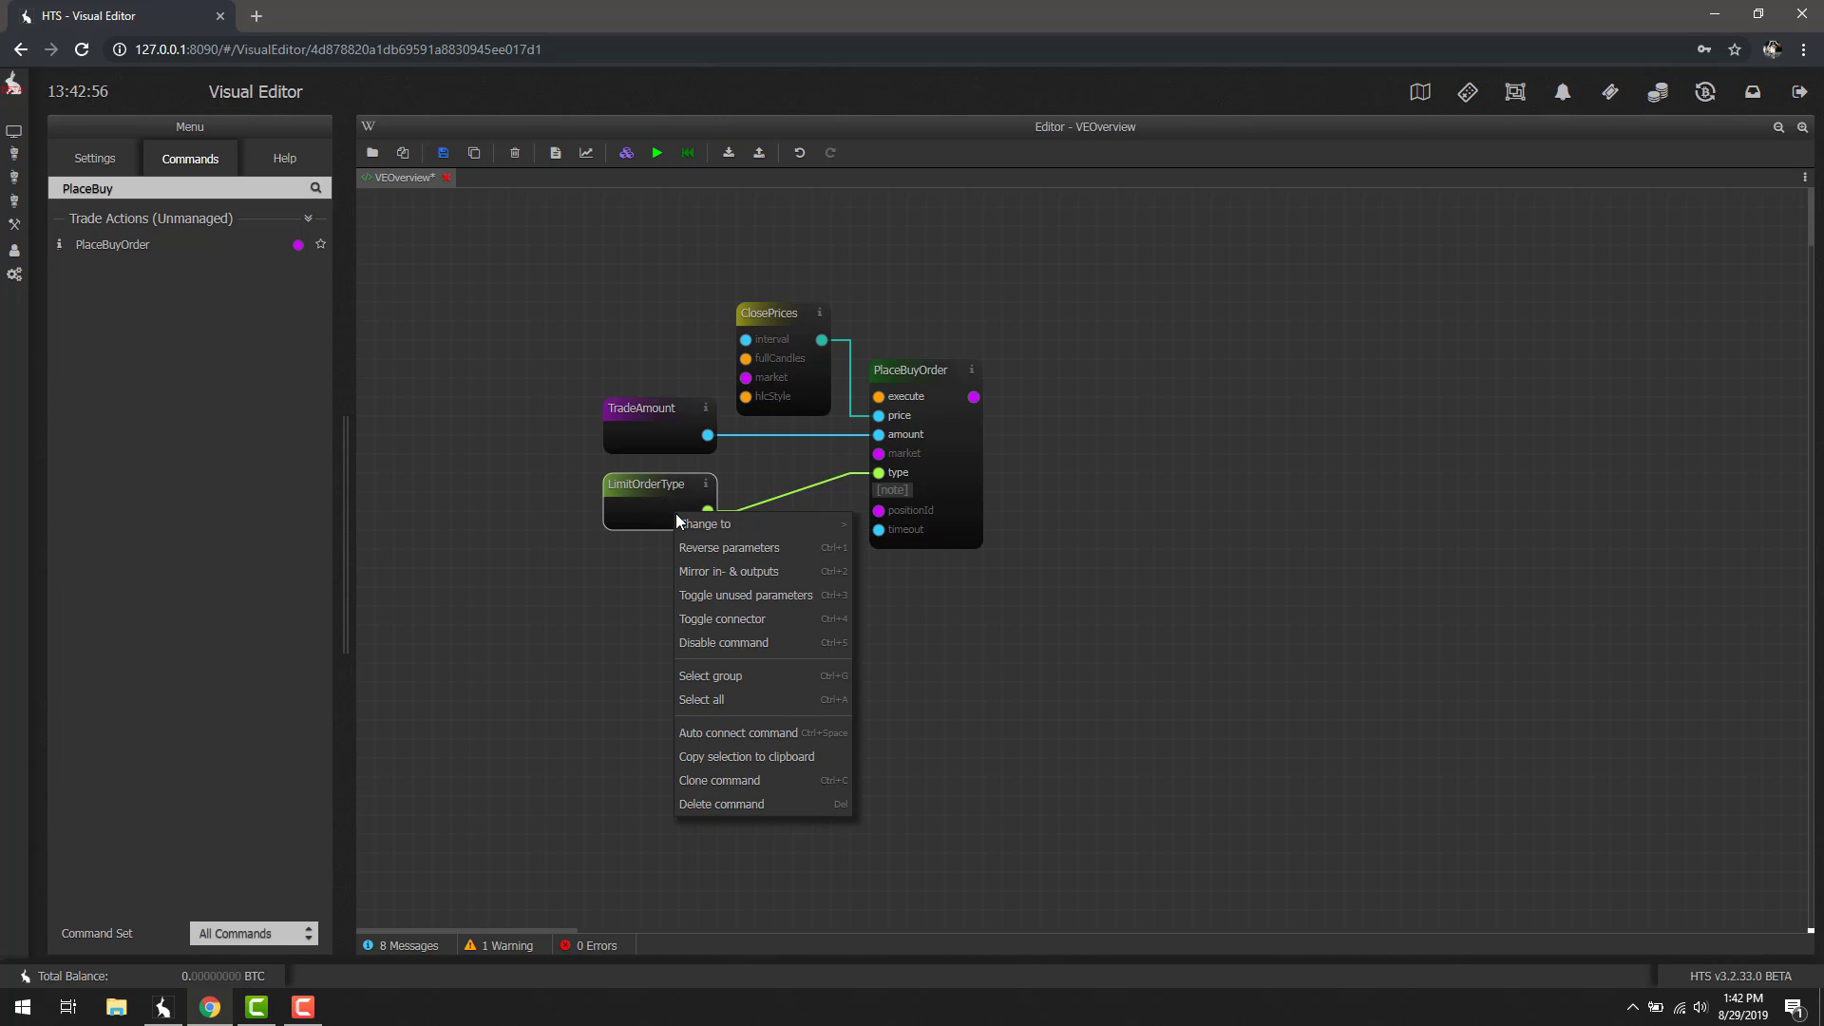
mouse_move(694, 524)
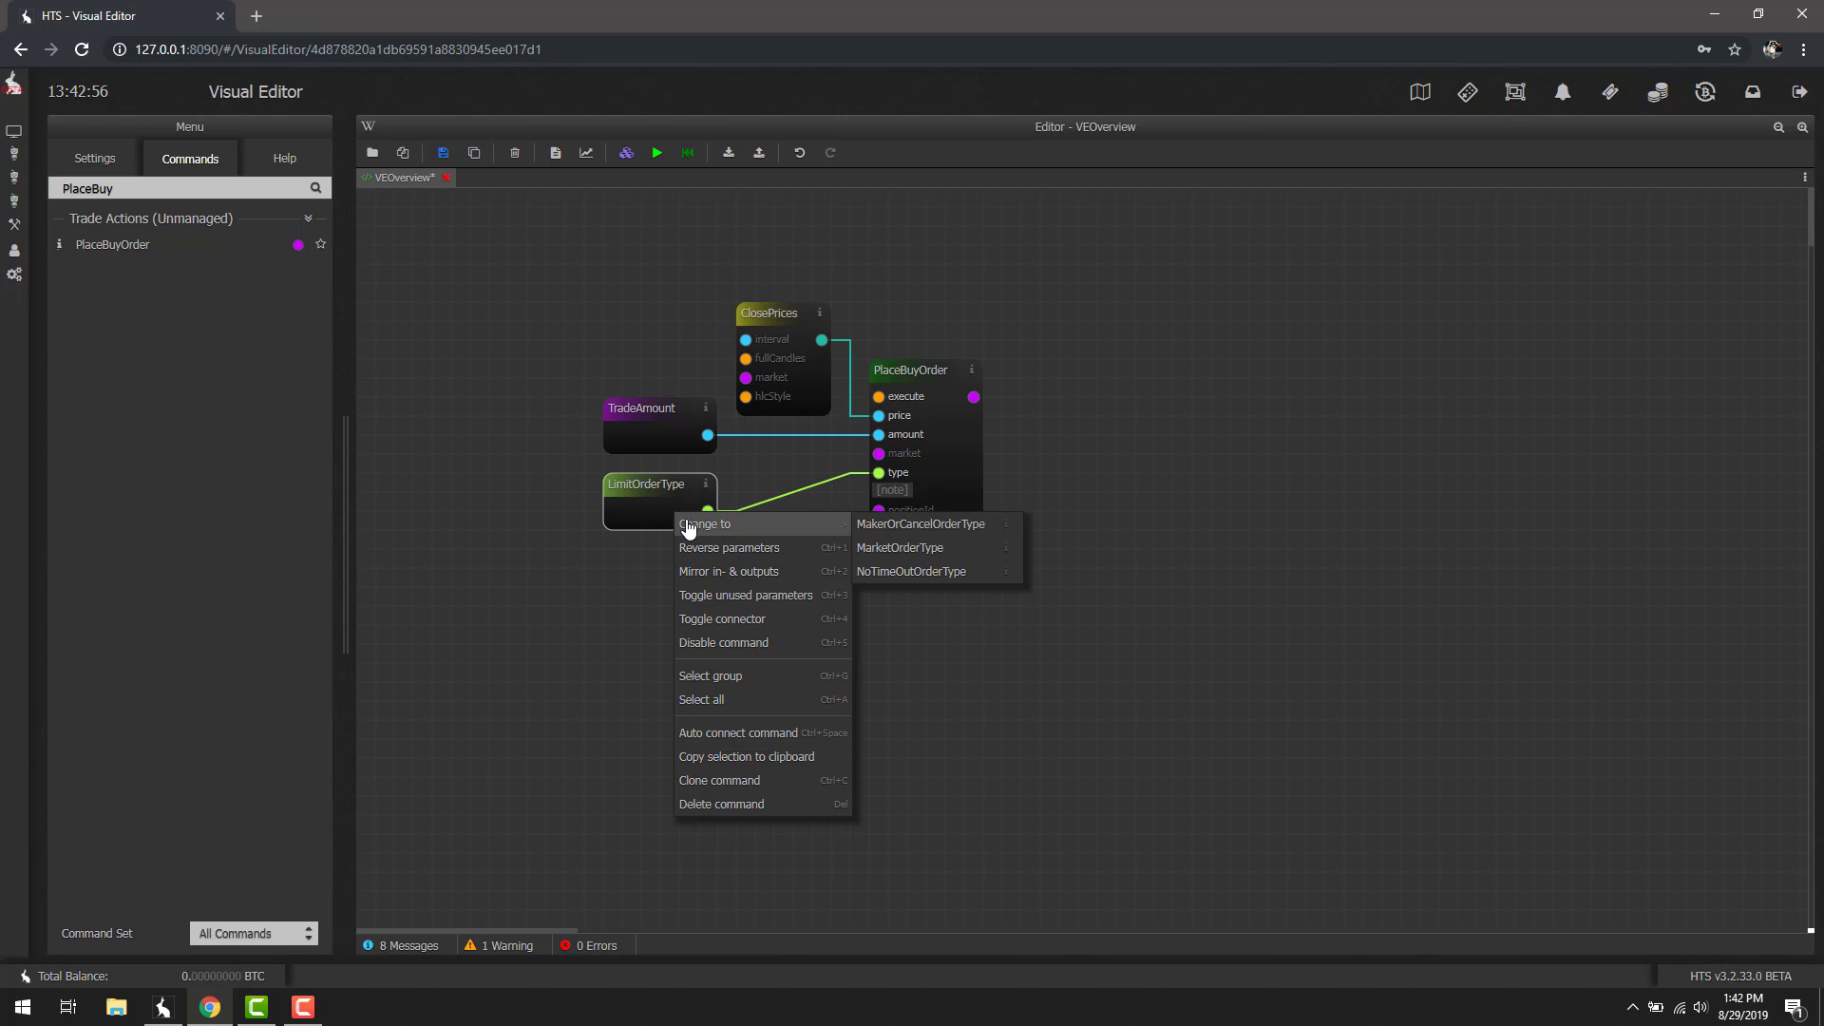
click(913, 554)
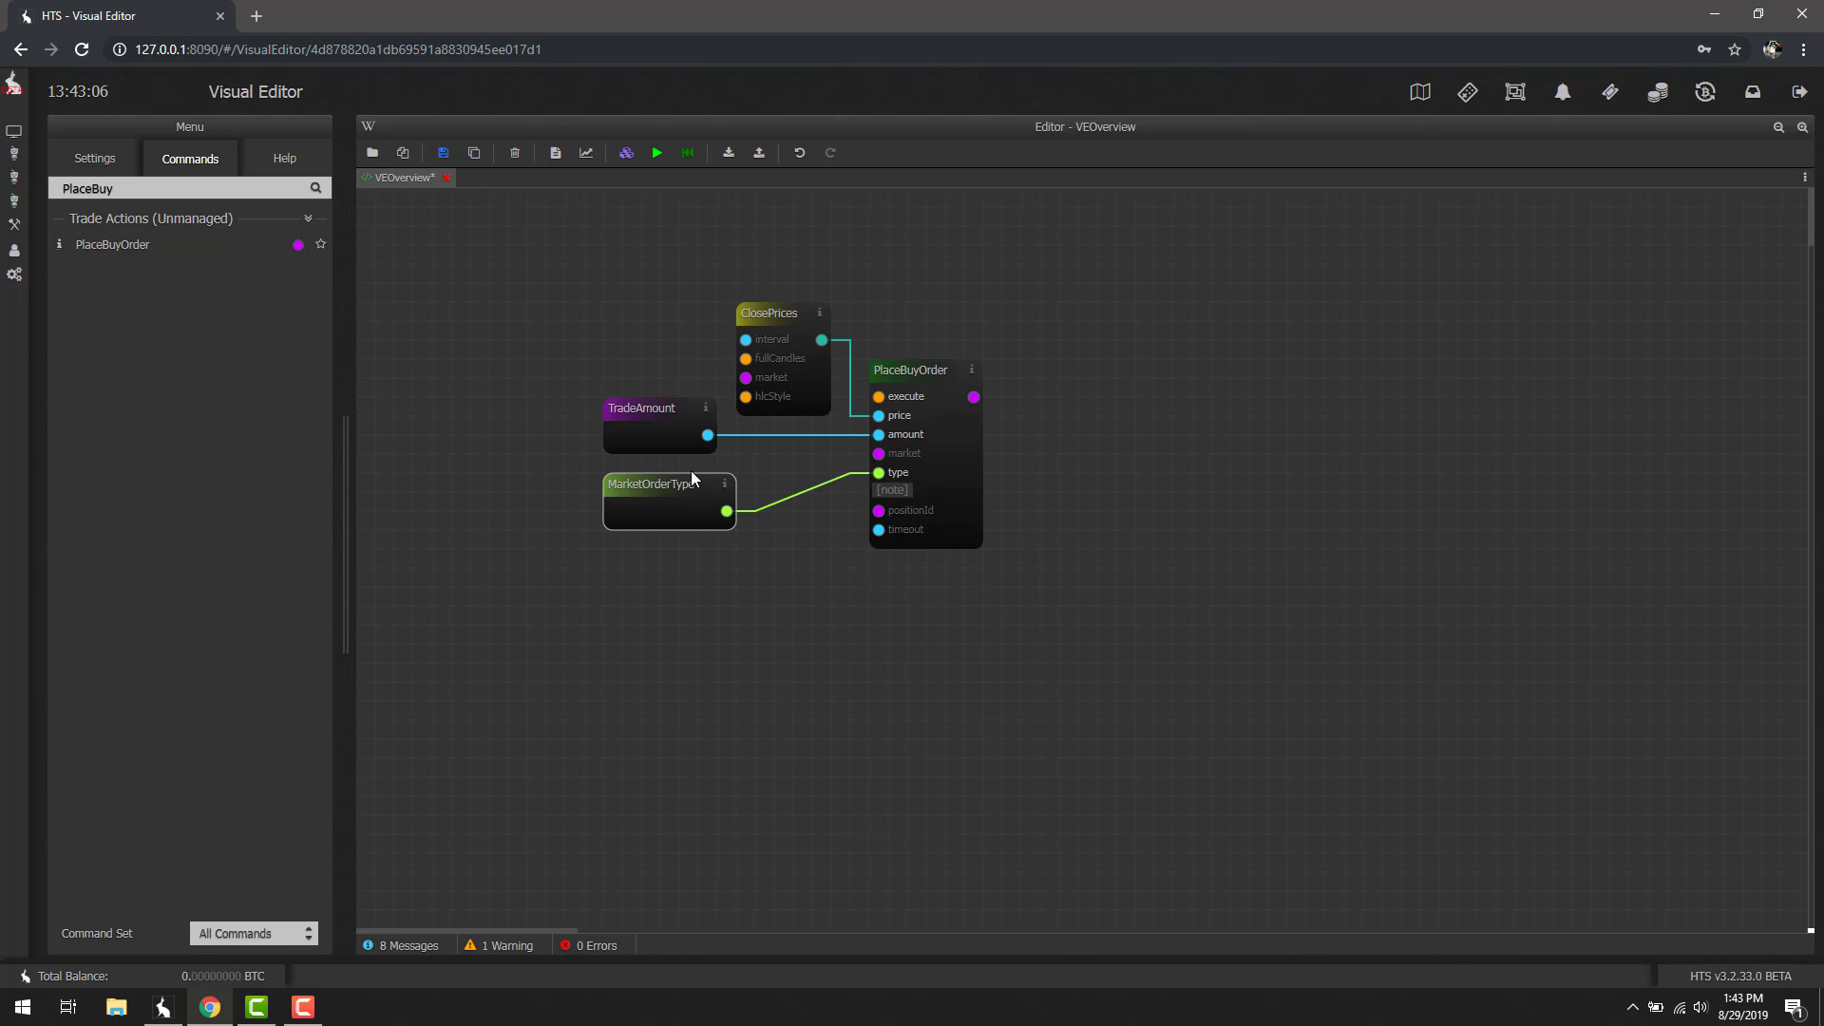
right_click(666, 490)
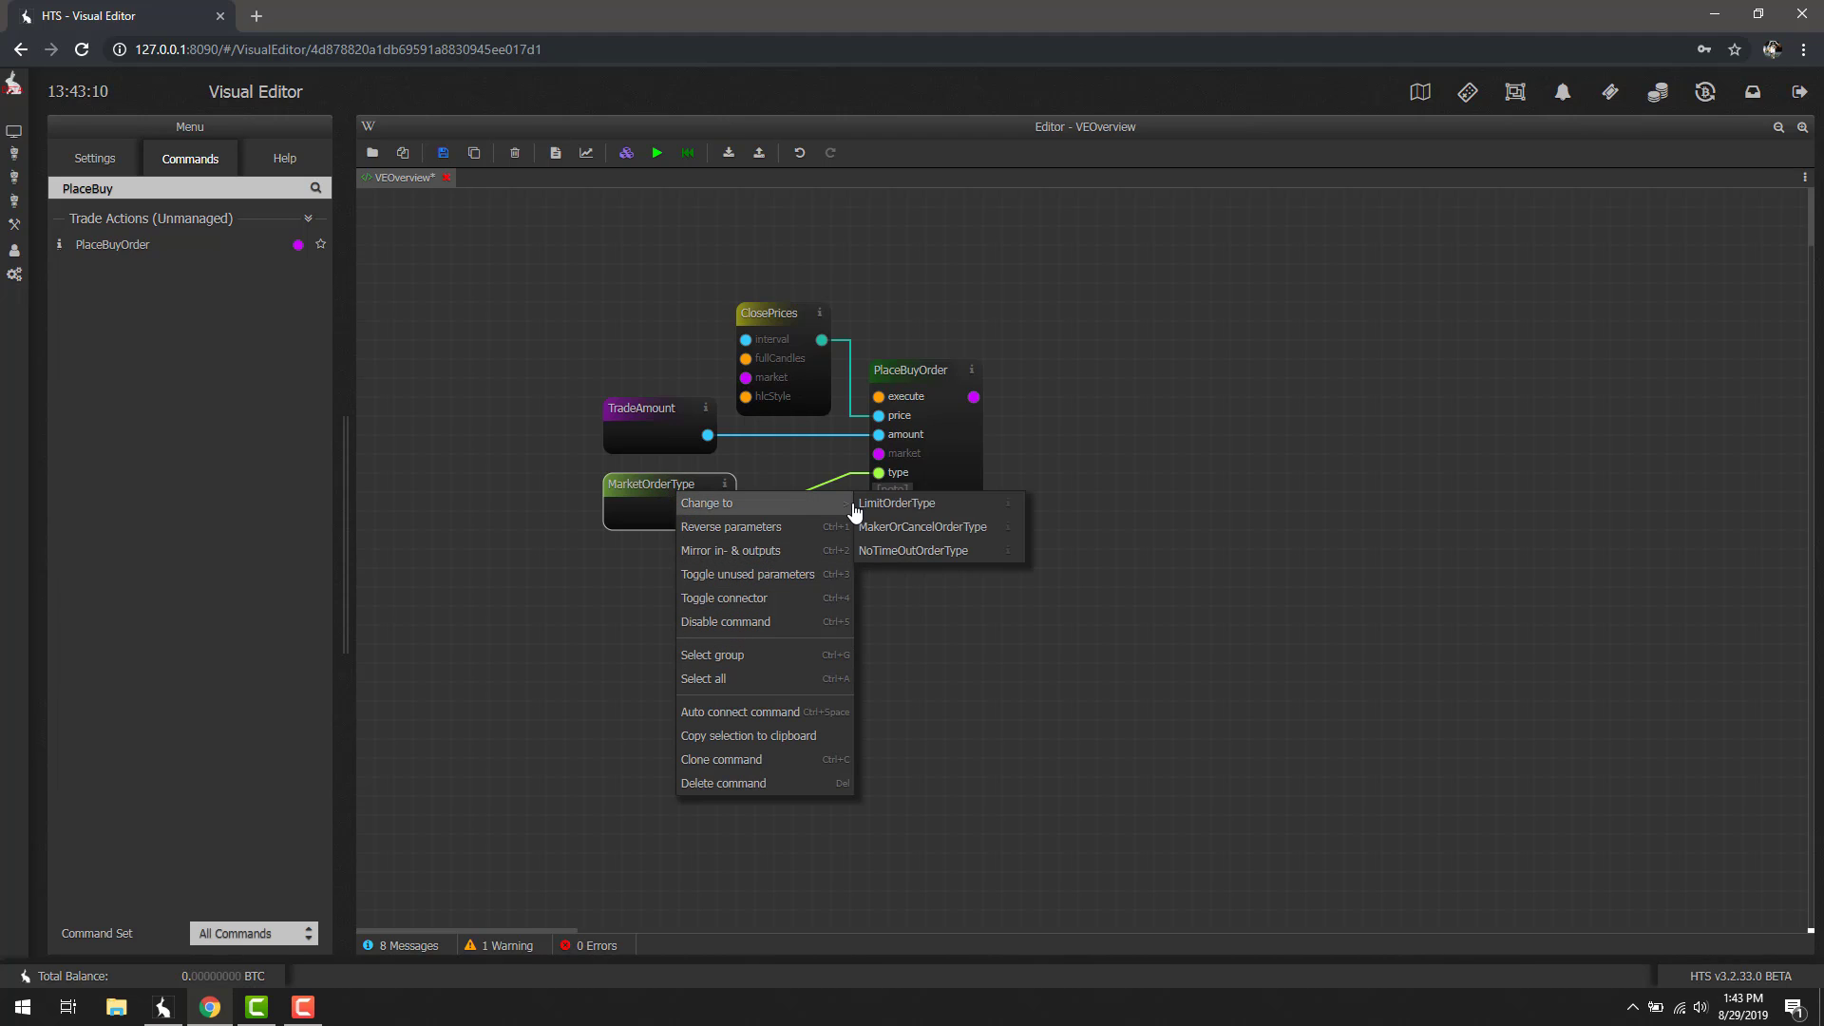
click(888, 504)
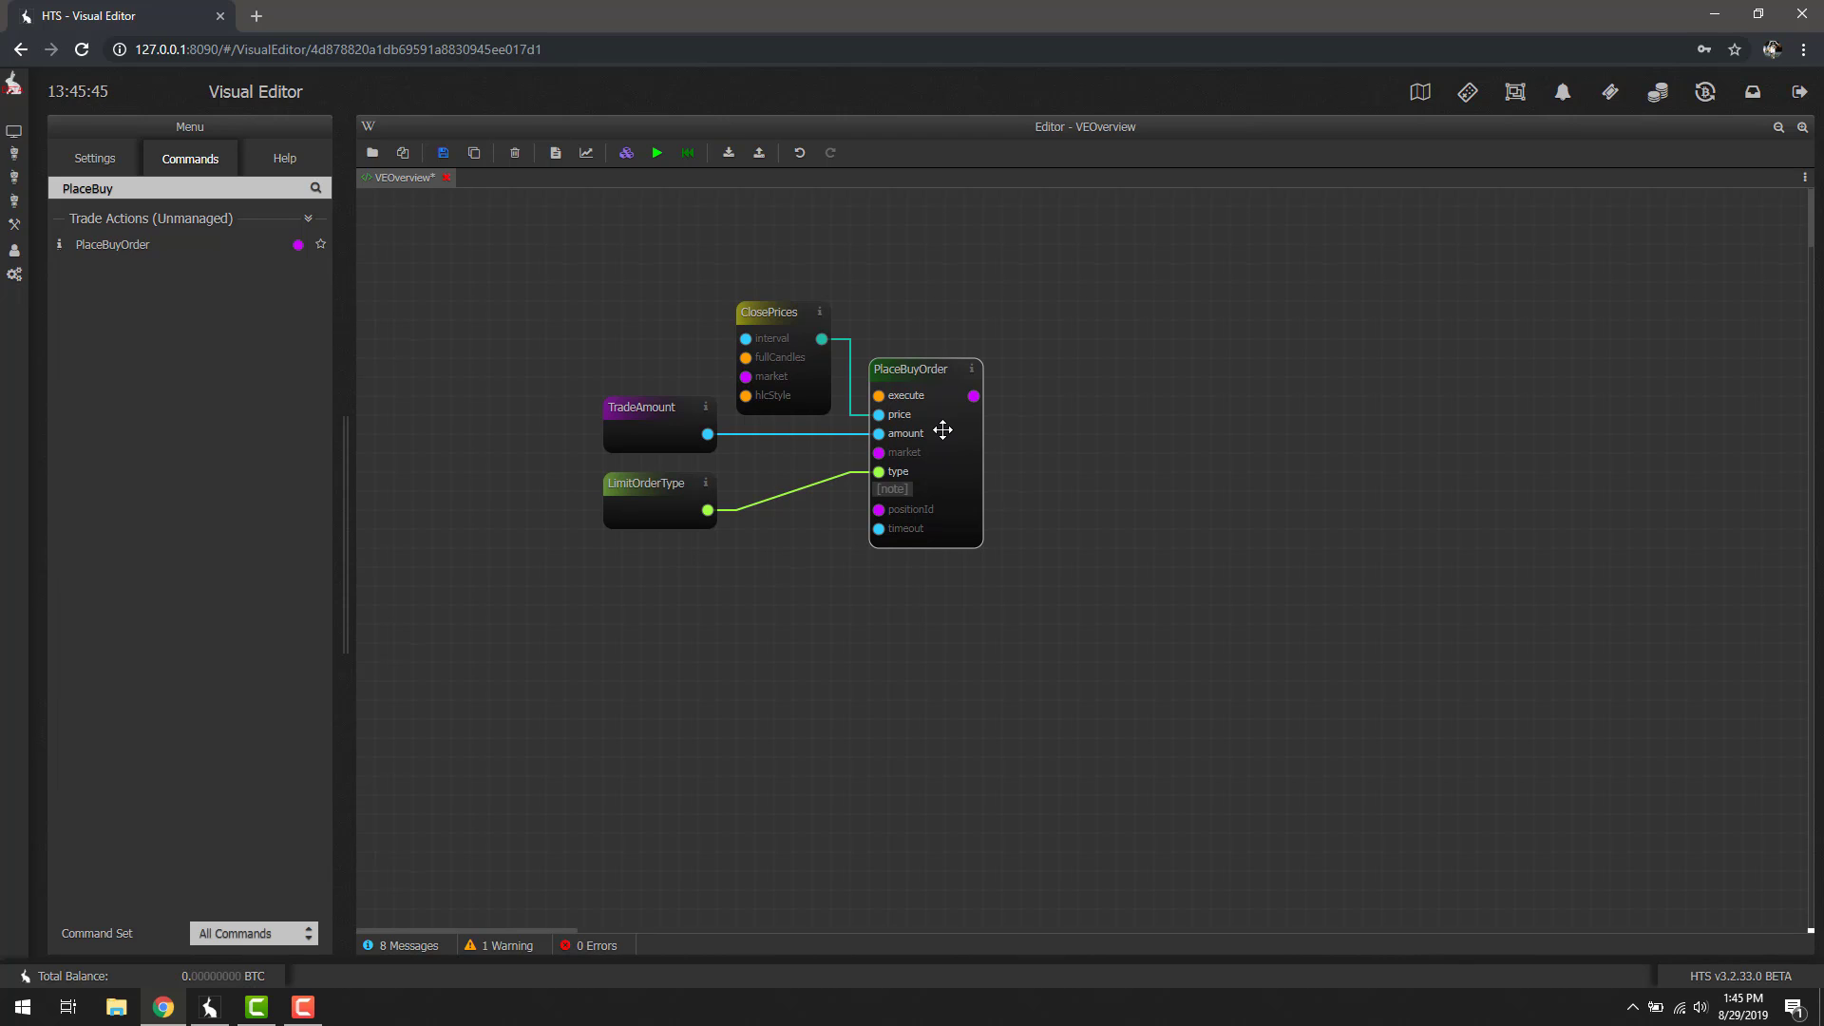
right_click(943, 431)
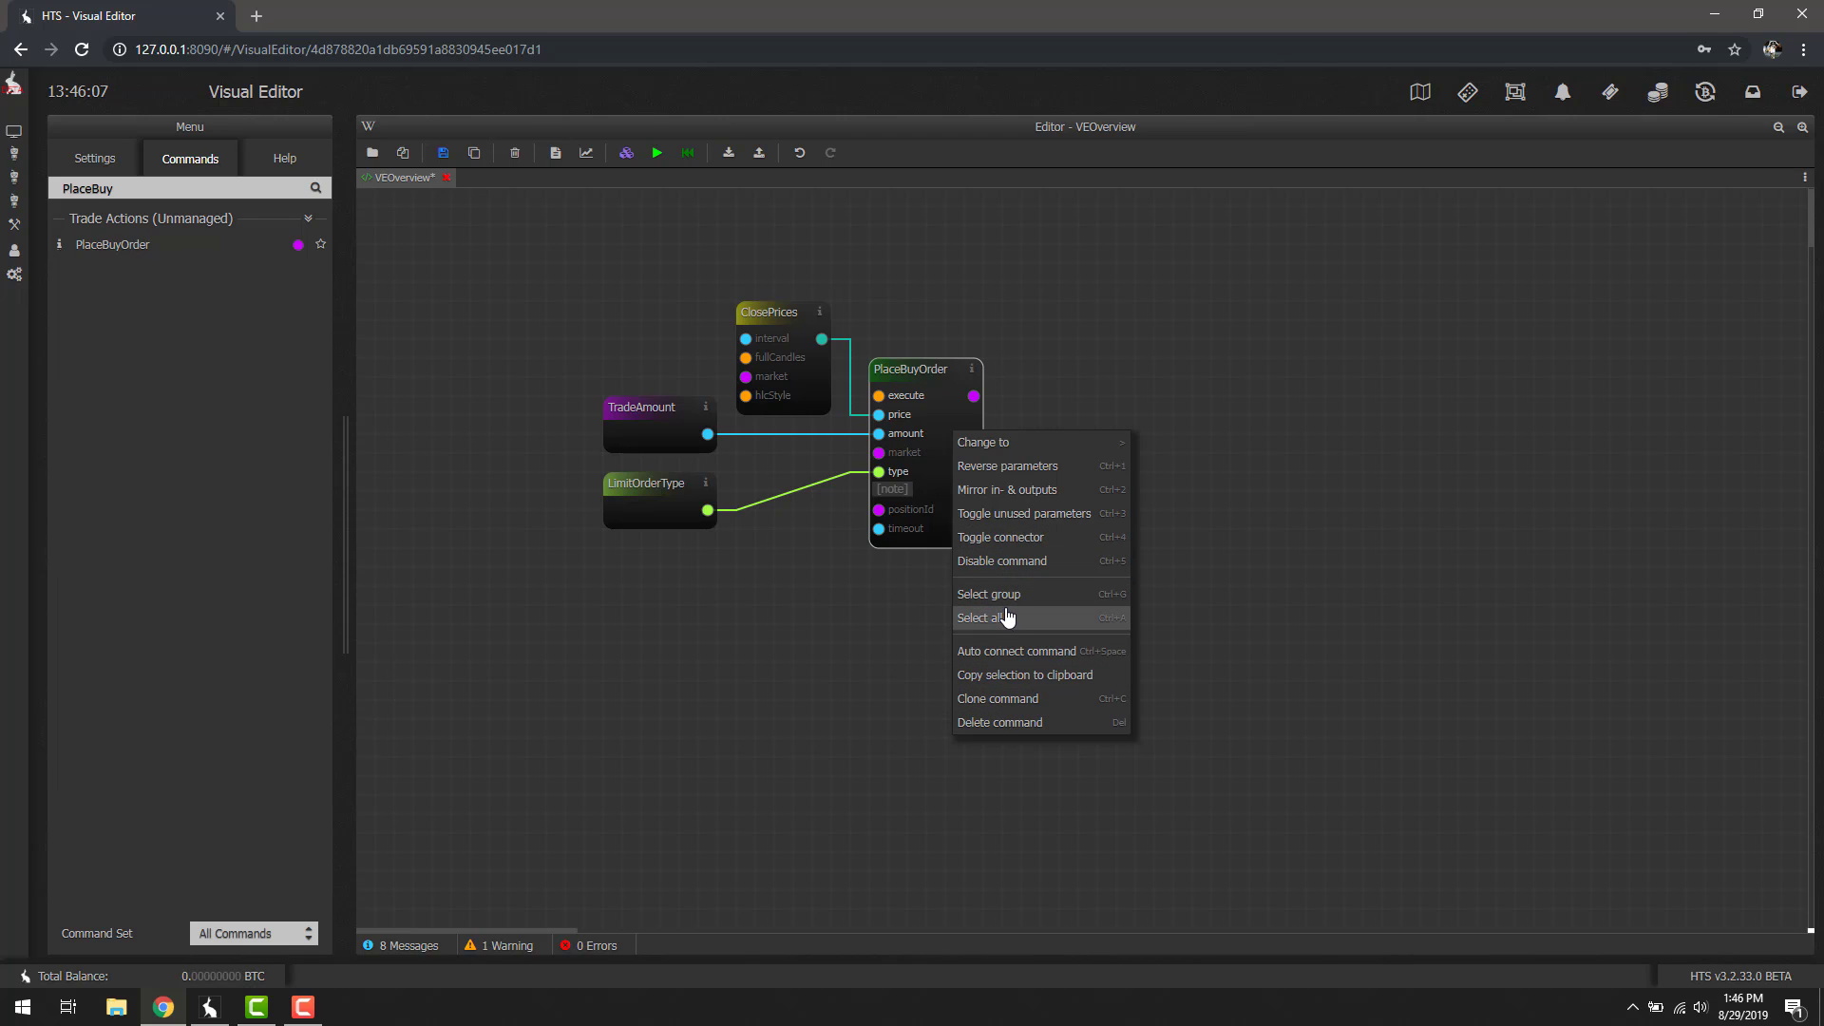
click(1059, 524)
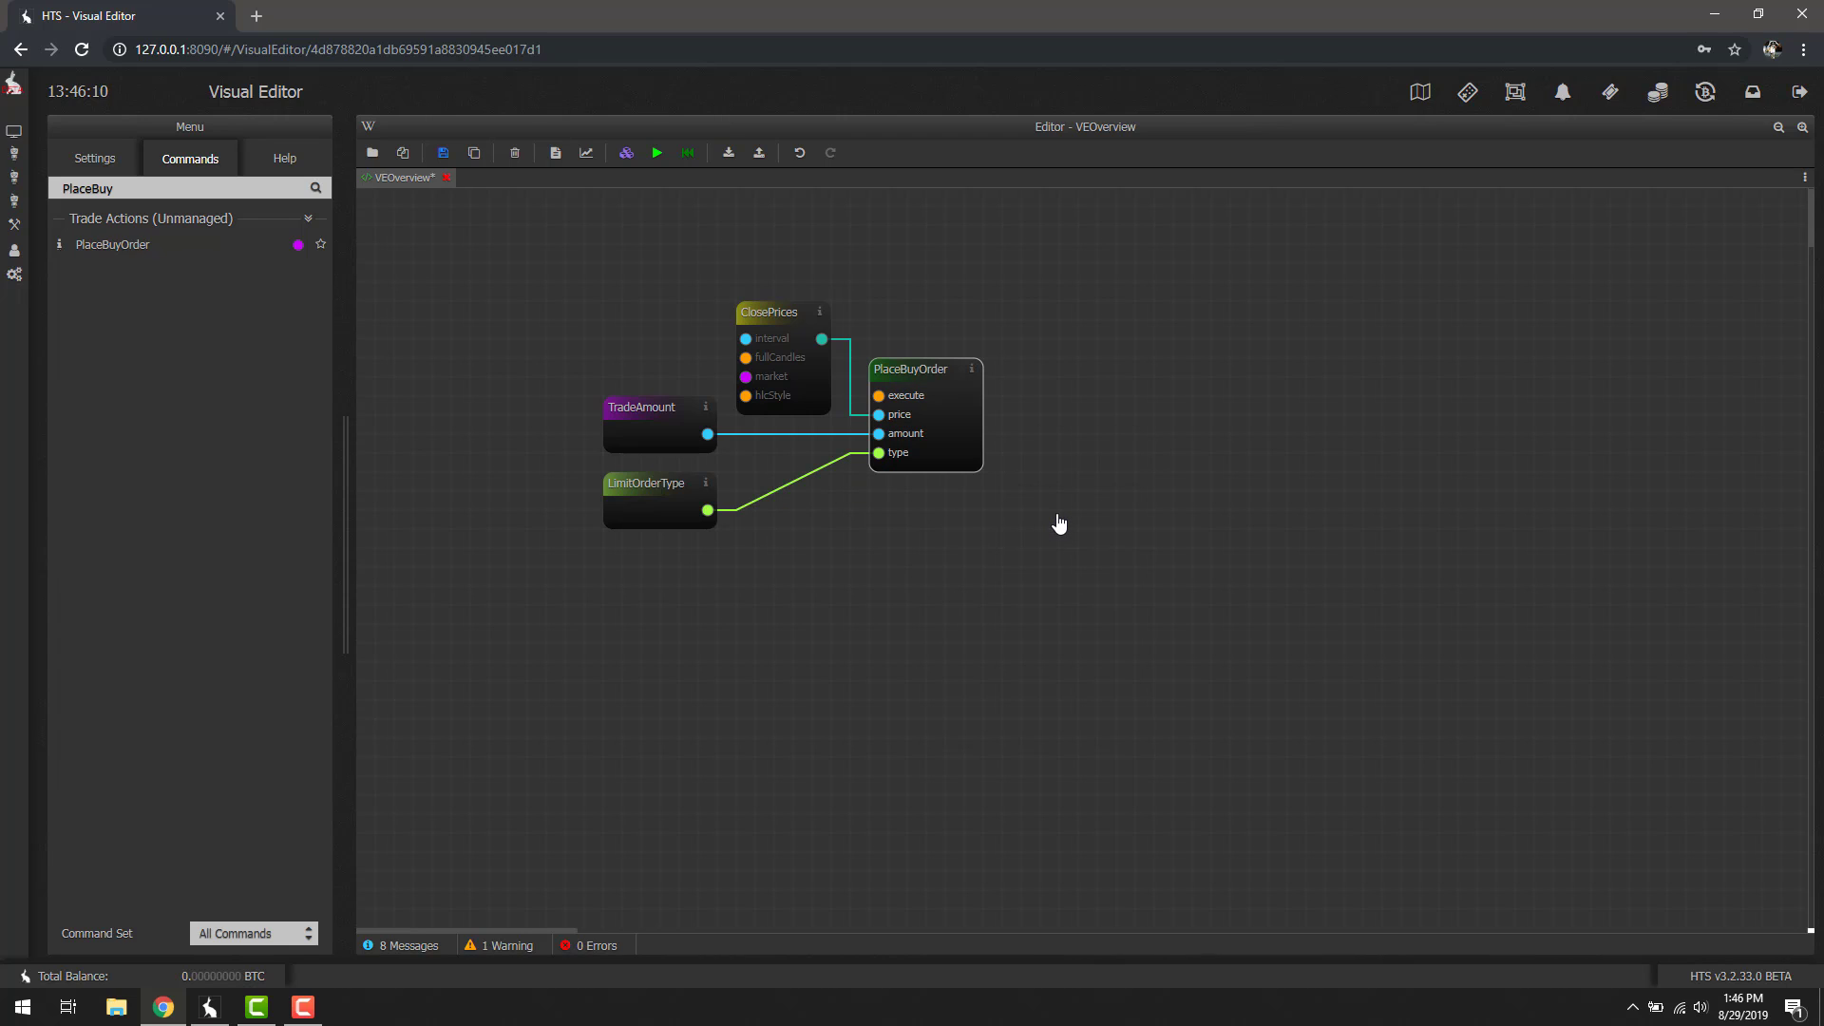
right_click(945, 413)
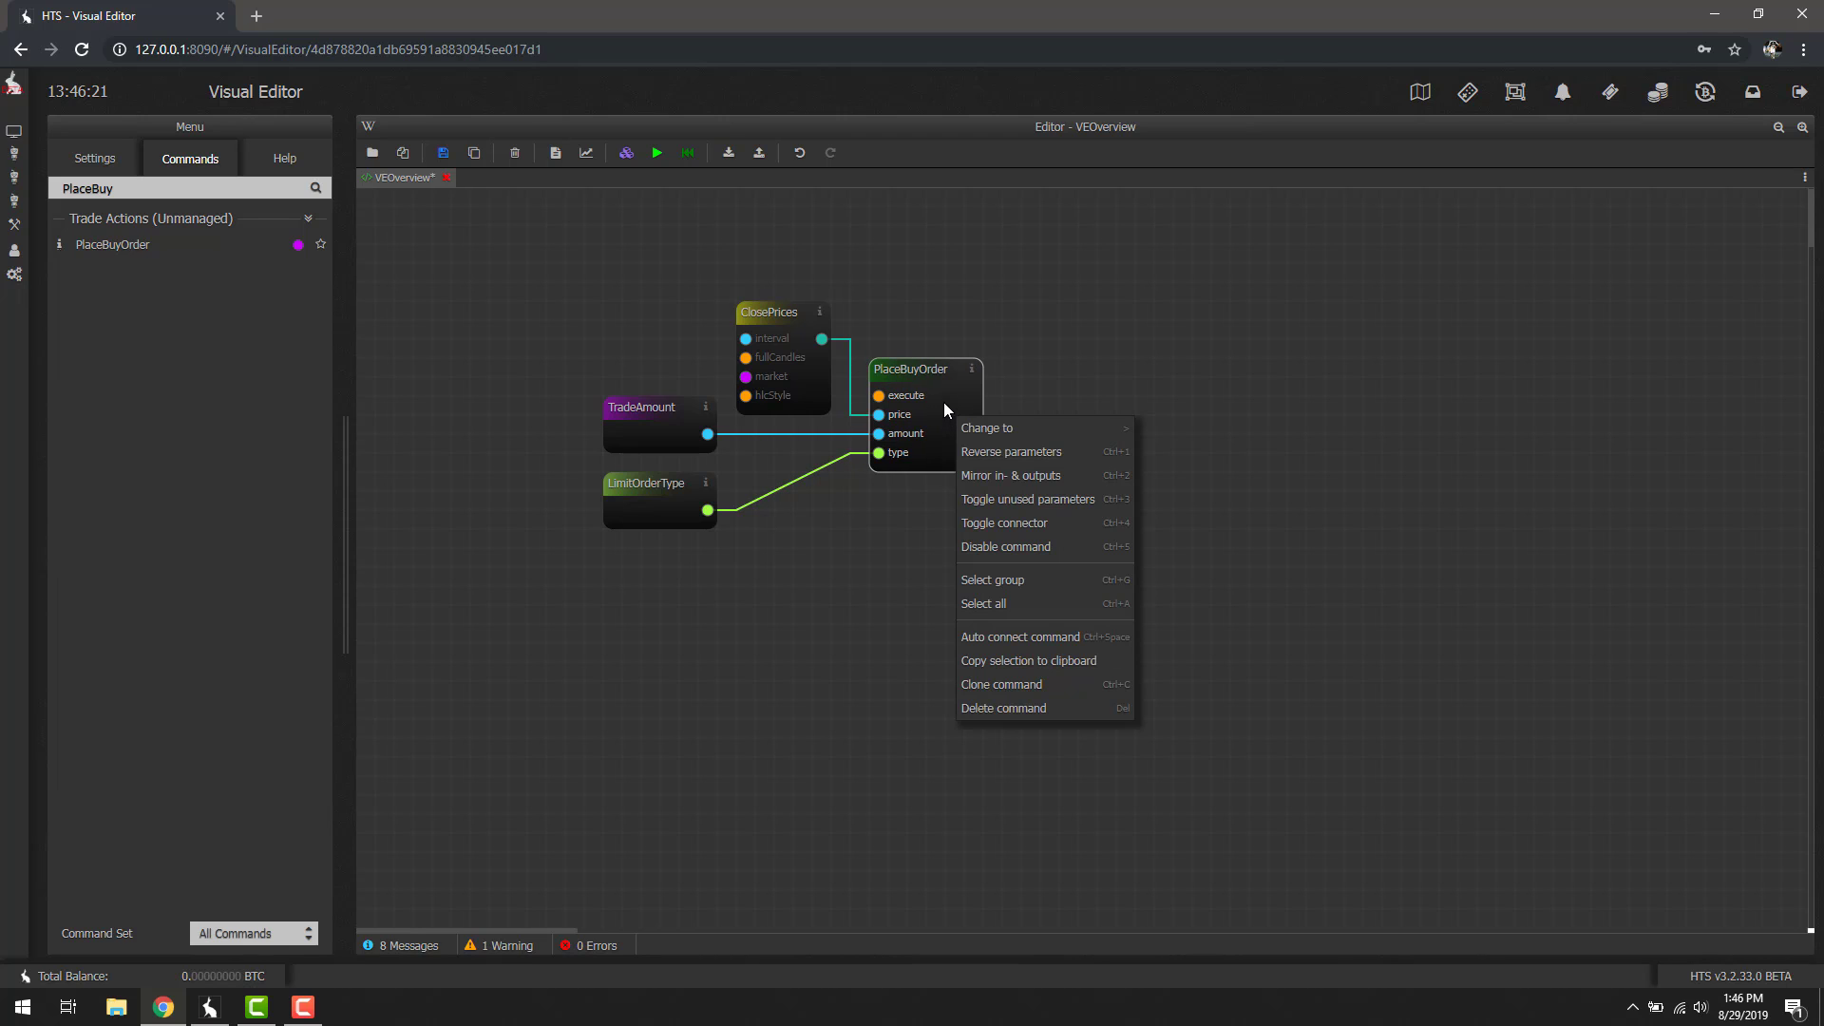
click(1023, 500)
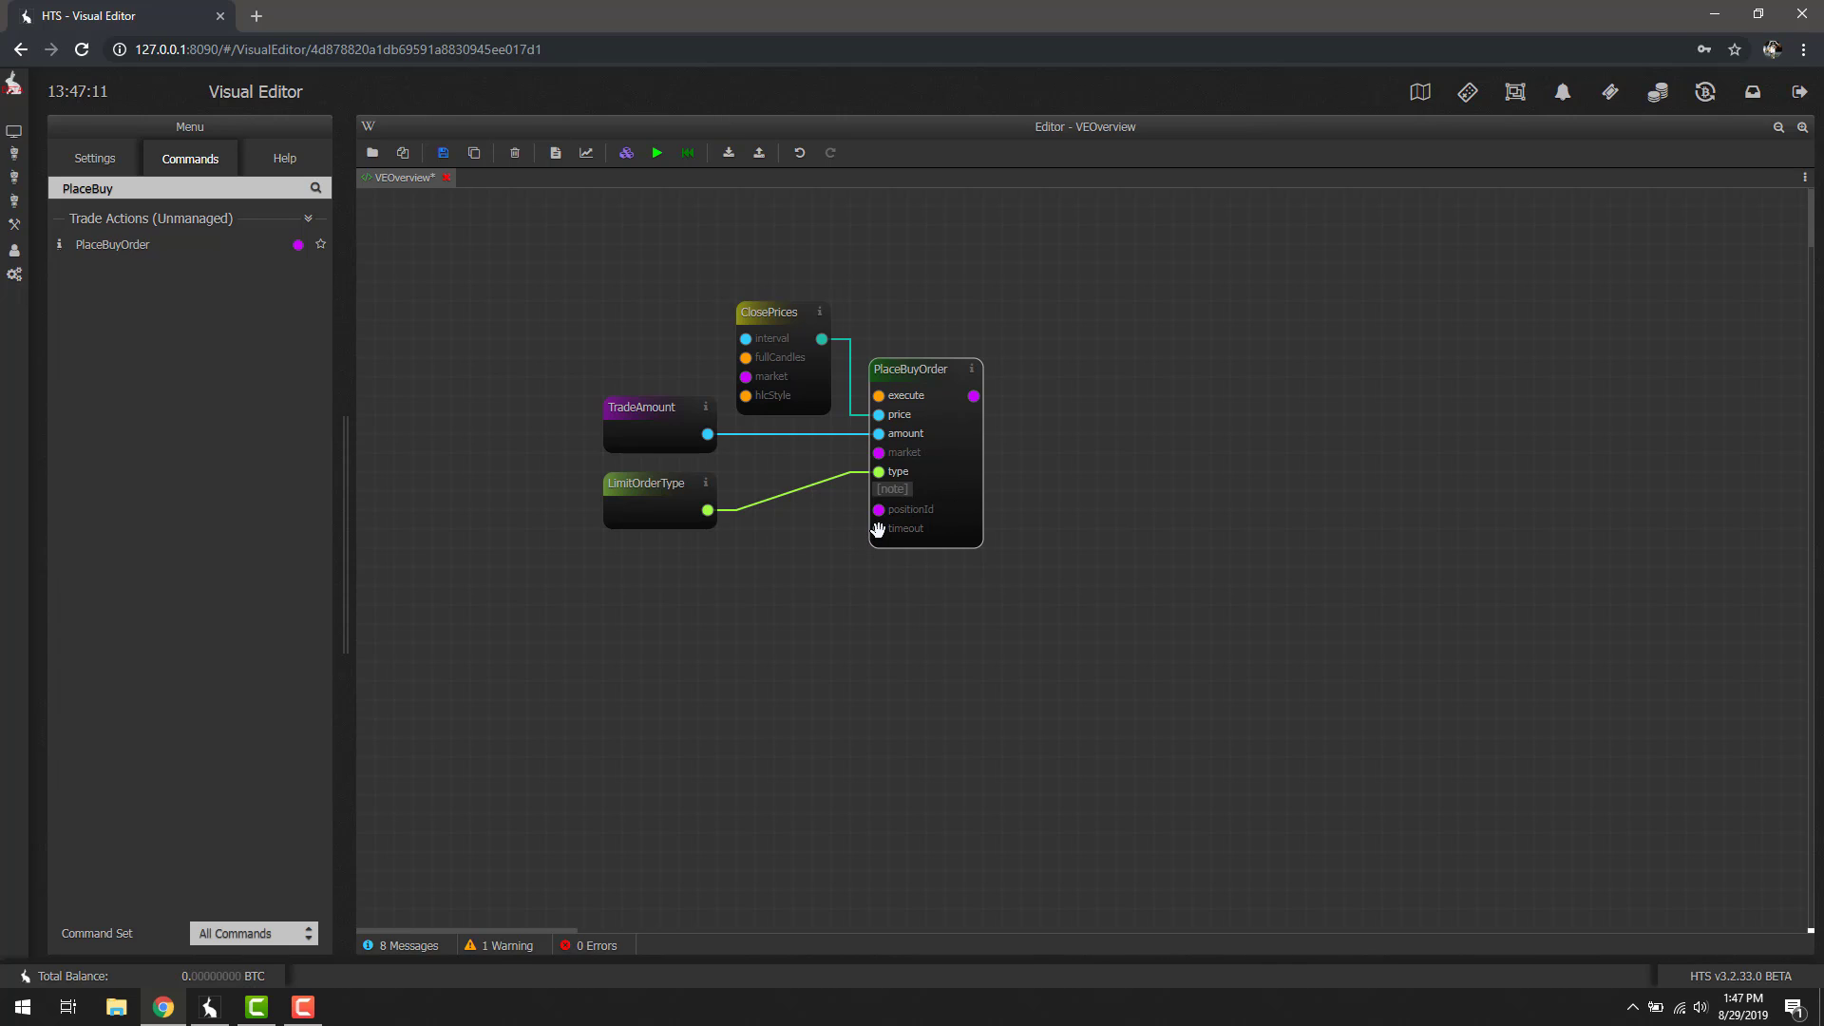
Change PlaceBuyOrder's timeout input to a value field set to 60
right_click(878, 529)
click(905, 547)
click(902, 527)
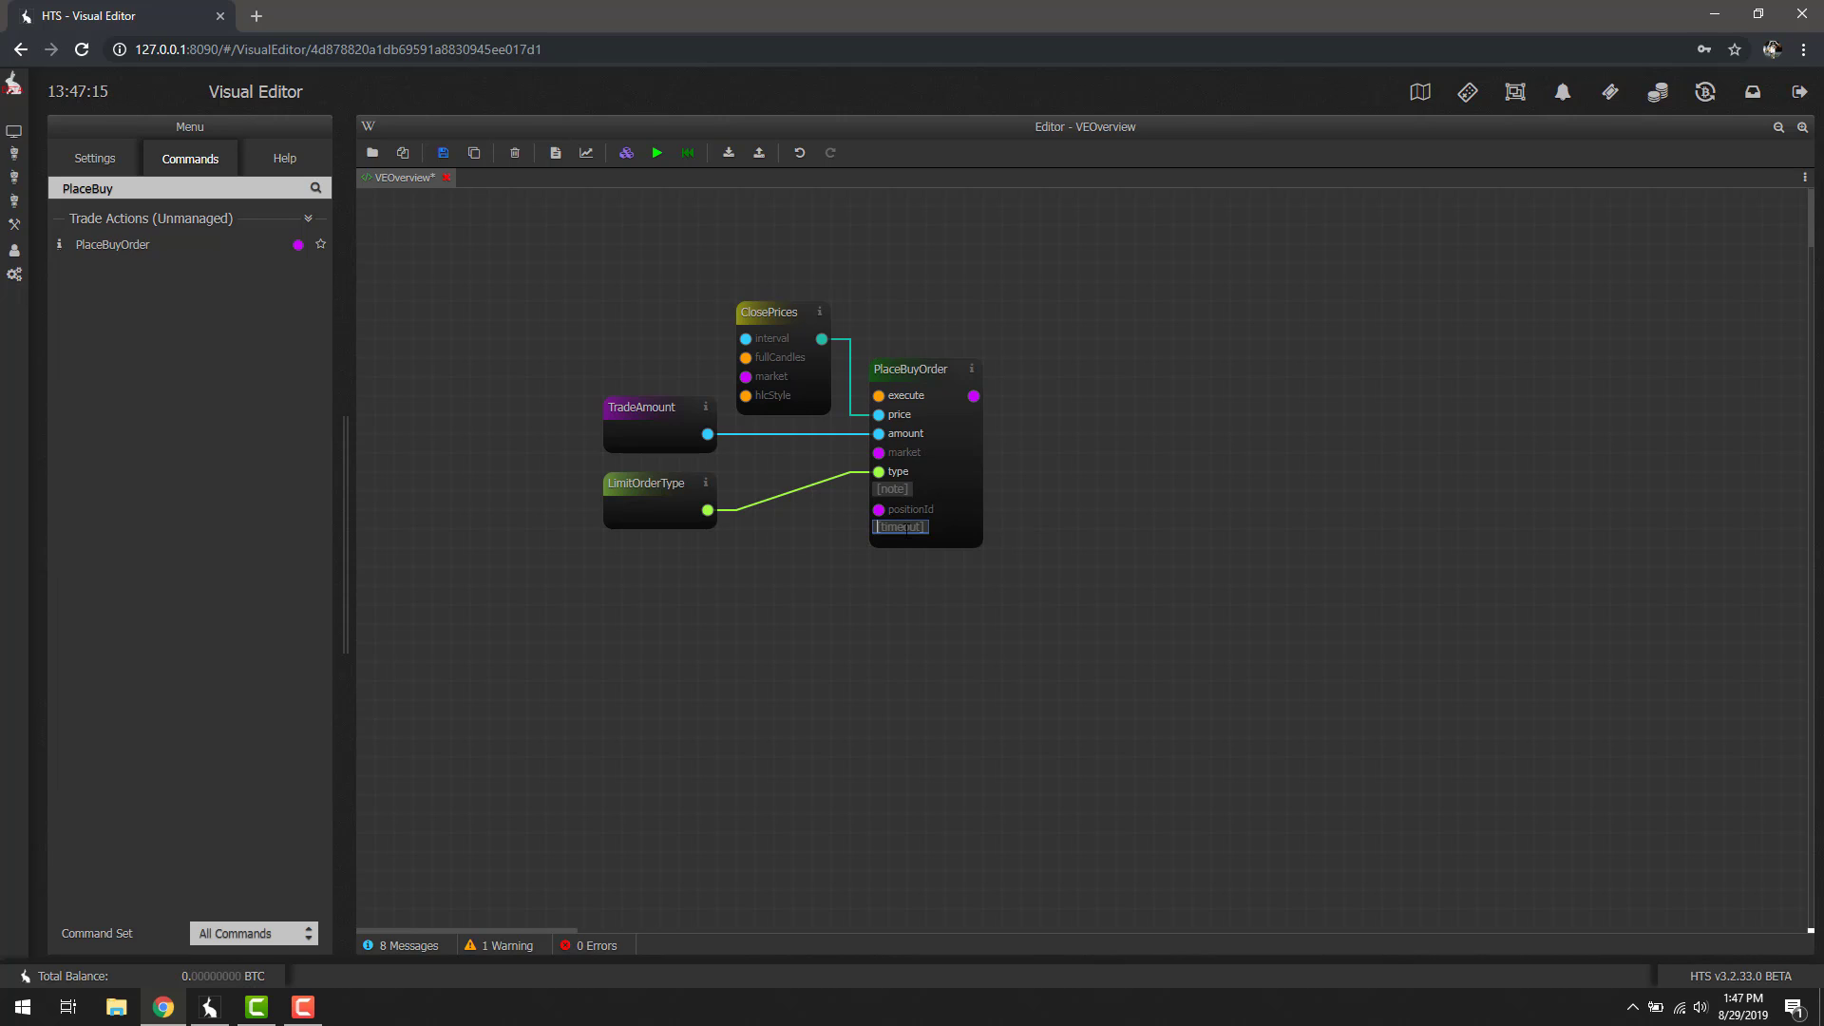
text(60)
click(944, 401)
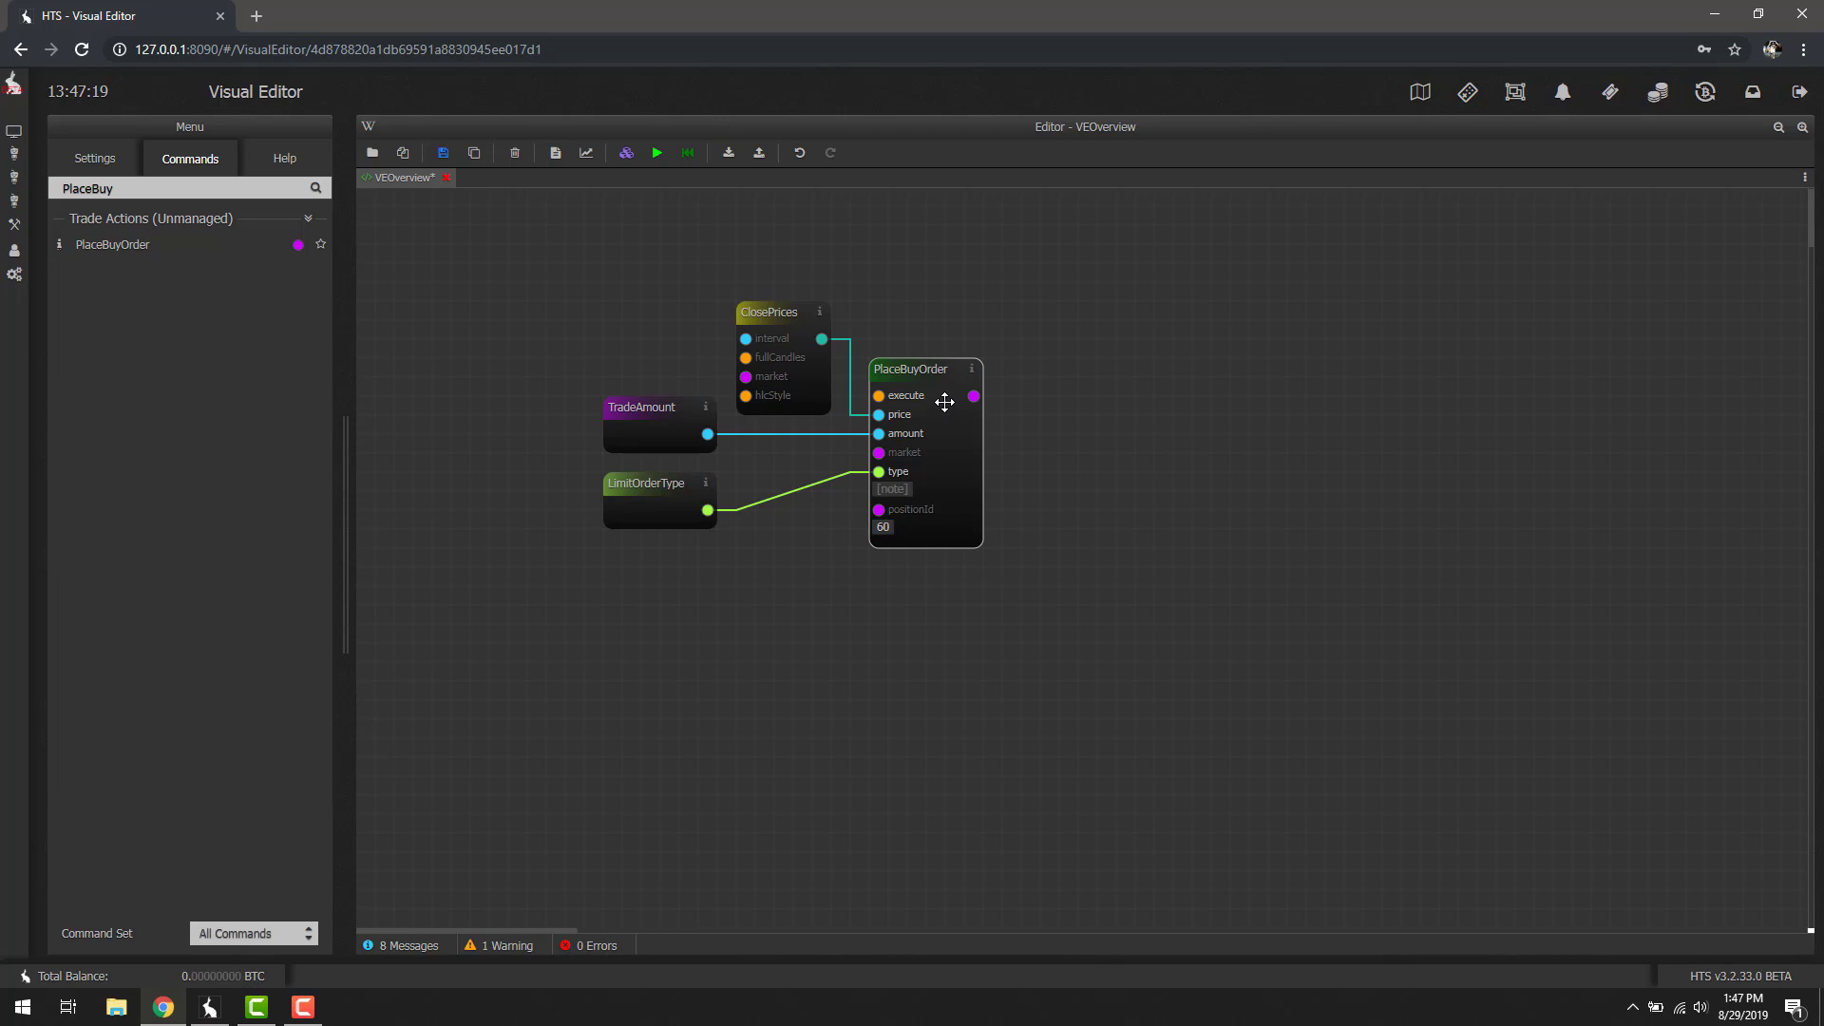
Turn the timeout field back into a connectable input dot
right_click(879, 536)
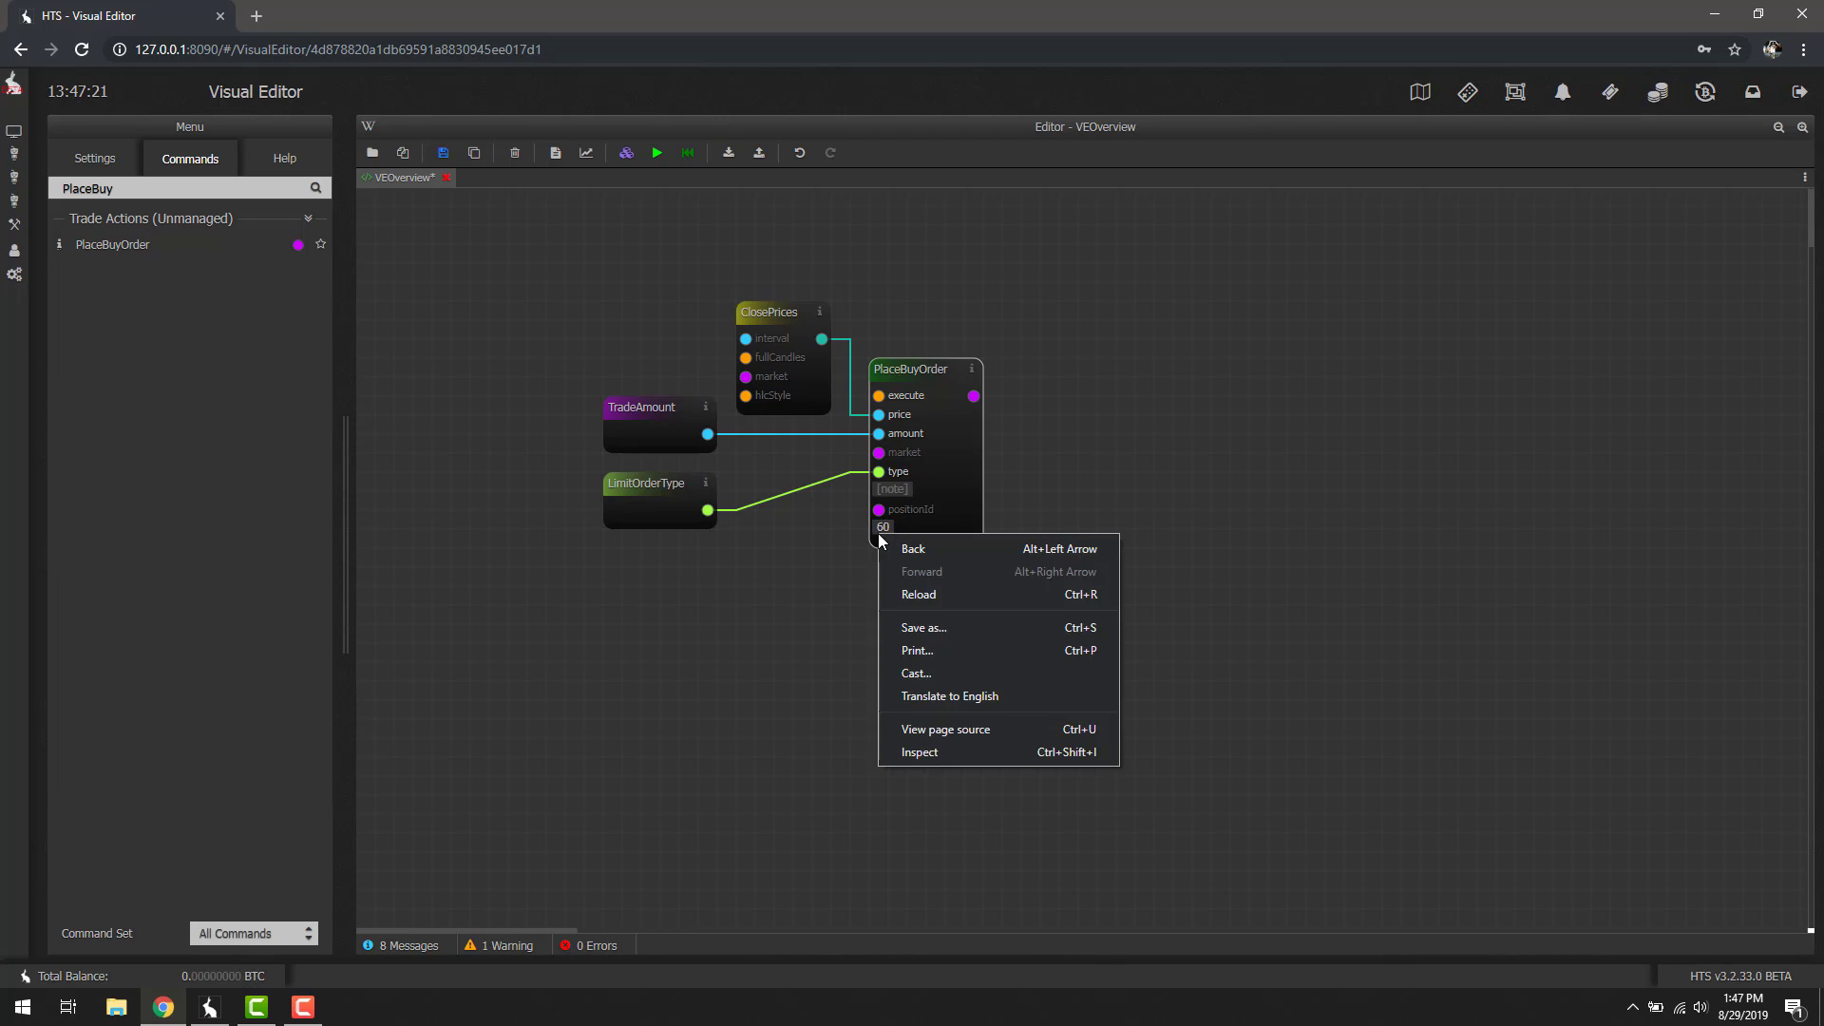
key(Escape)
click(877, 525)
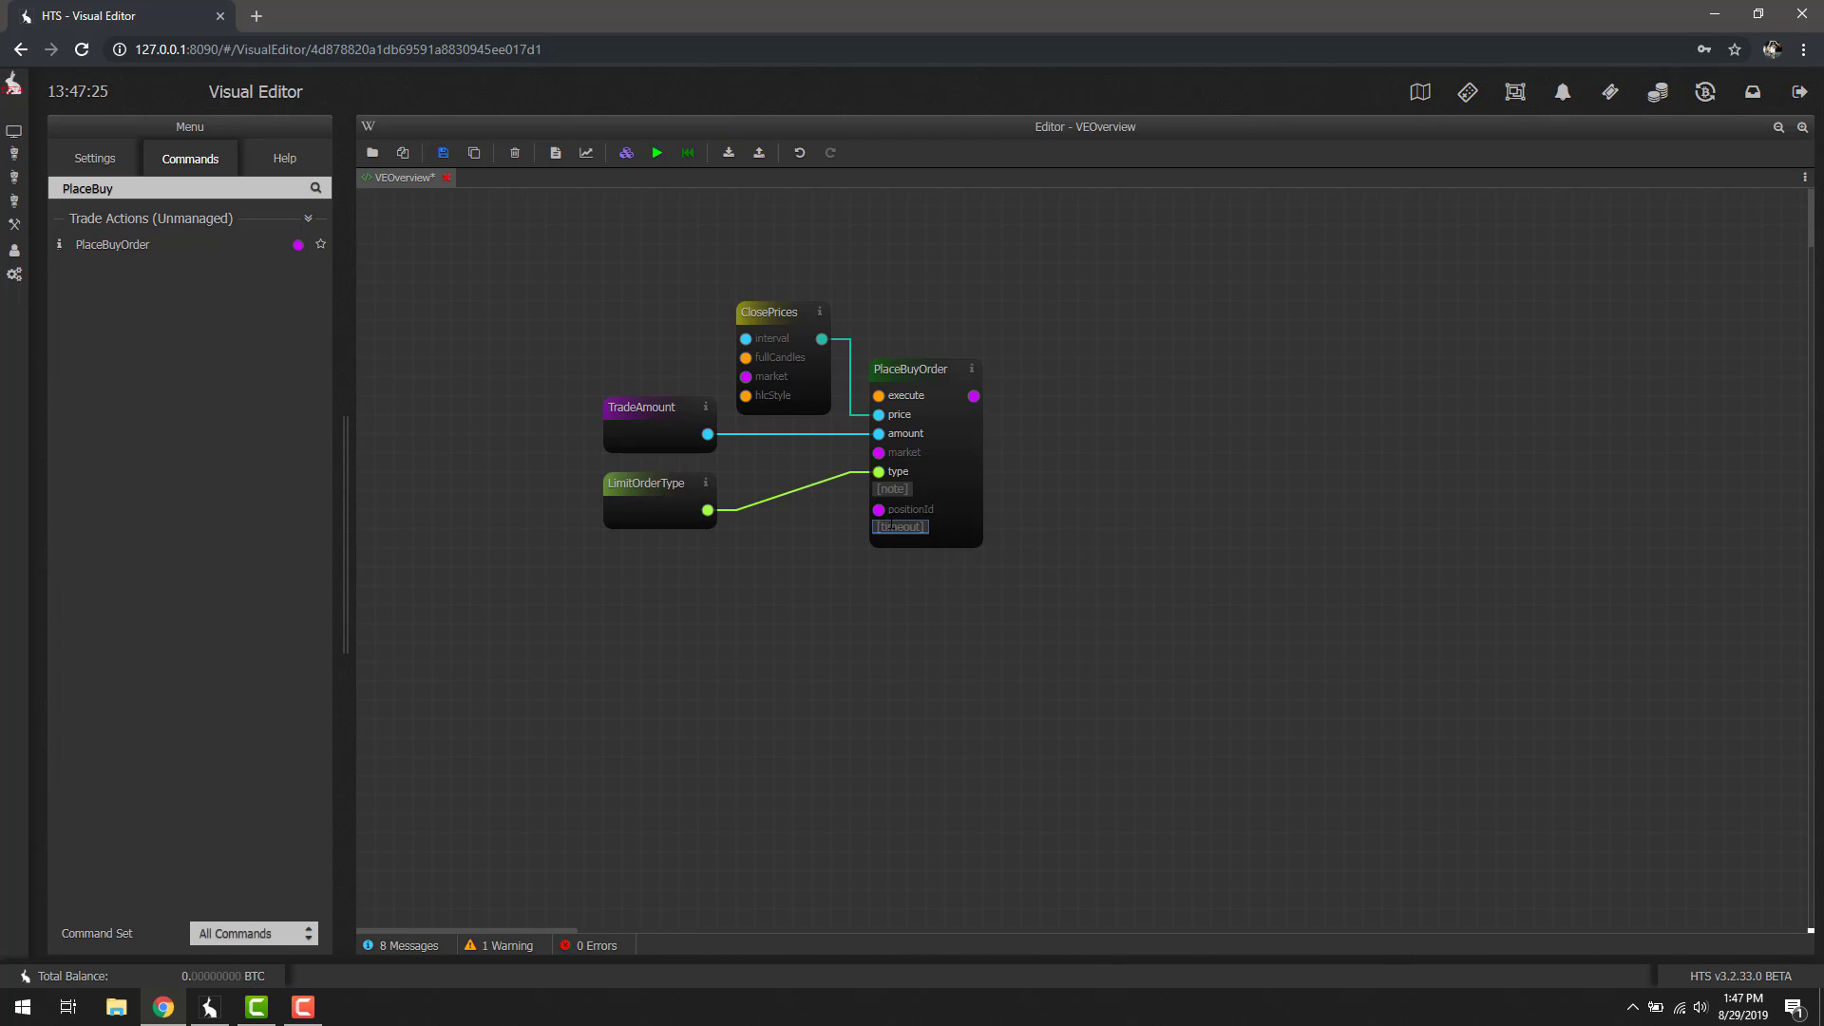
right_click(900, 525)
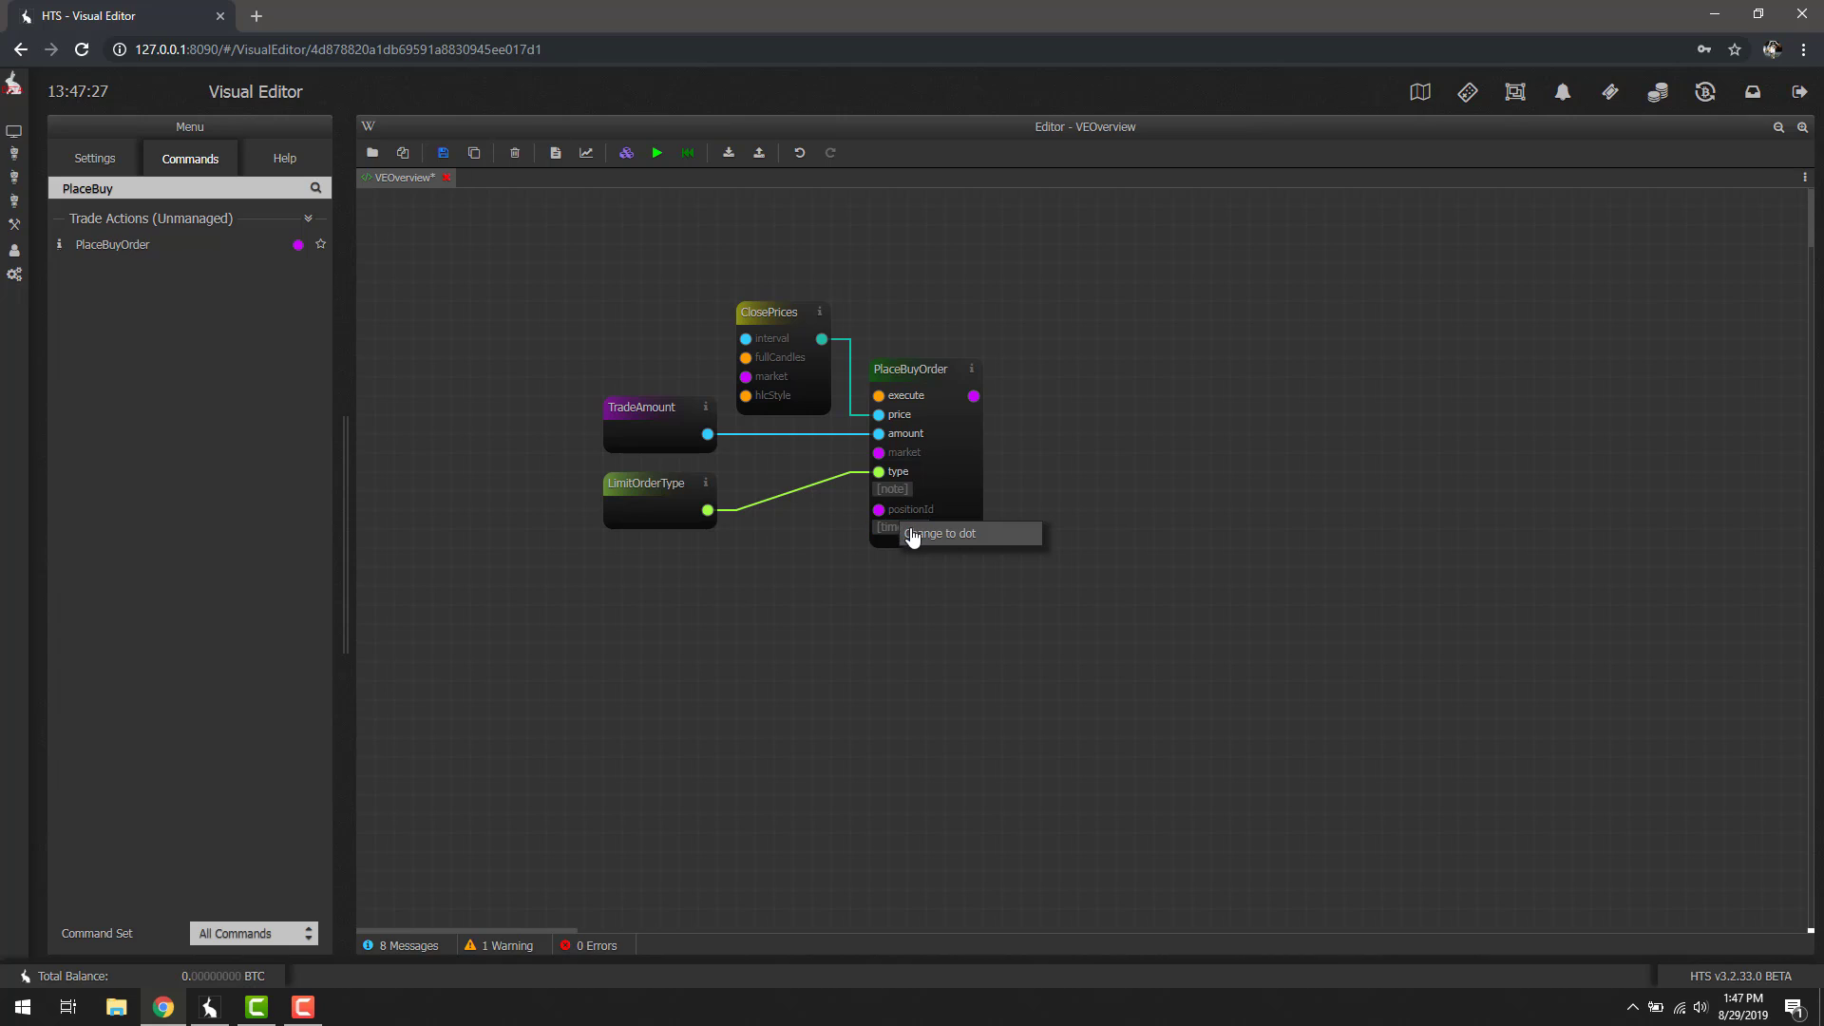
click(916, 538)
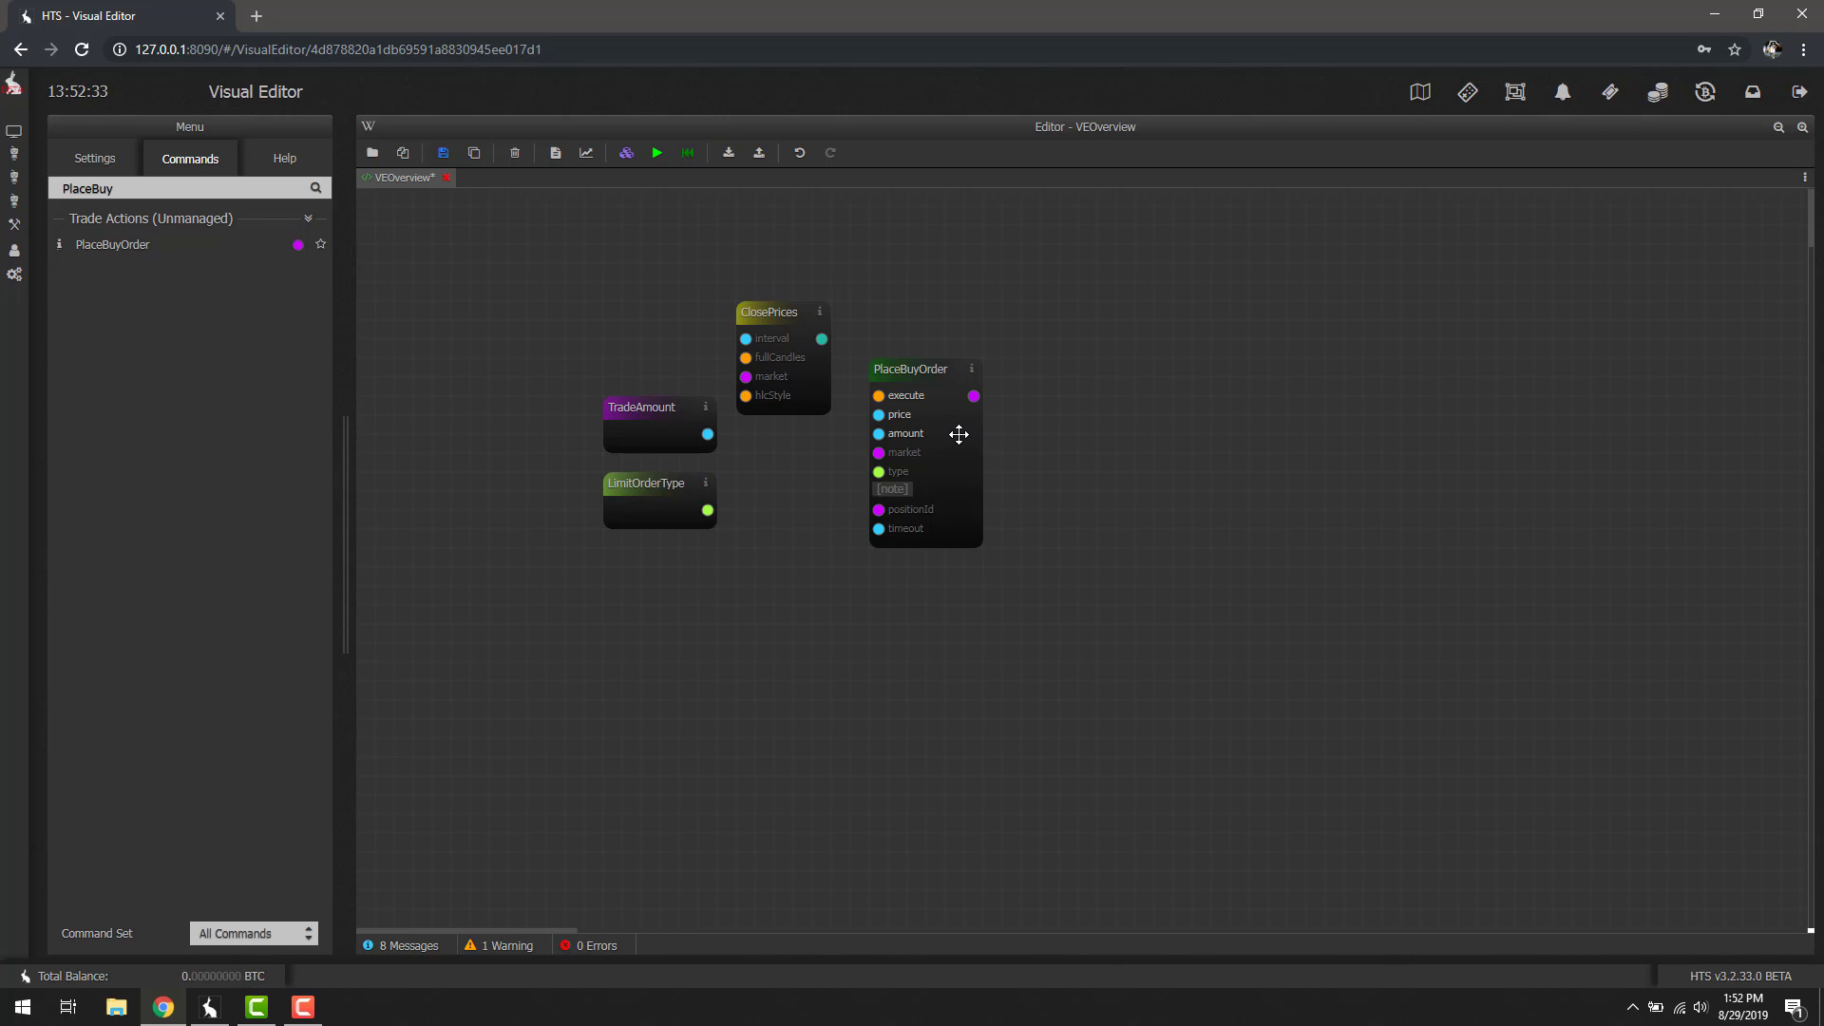
Bring up the PlaceBuyOrder block's command options menu
right_click(959, 435)
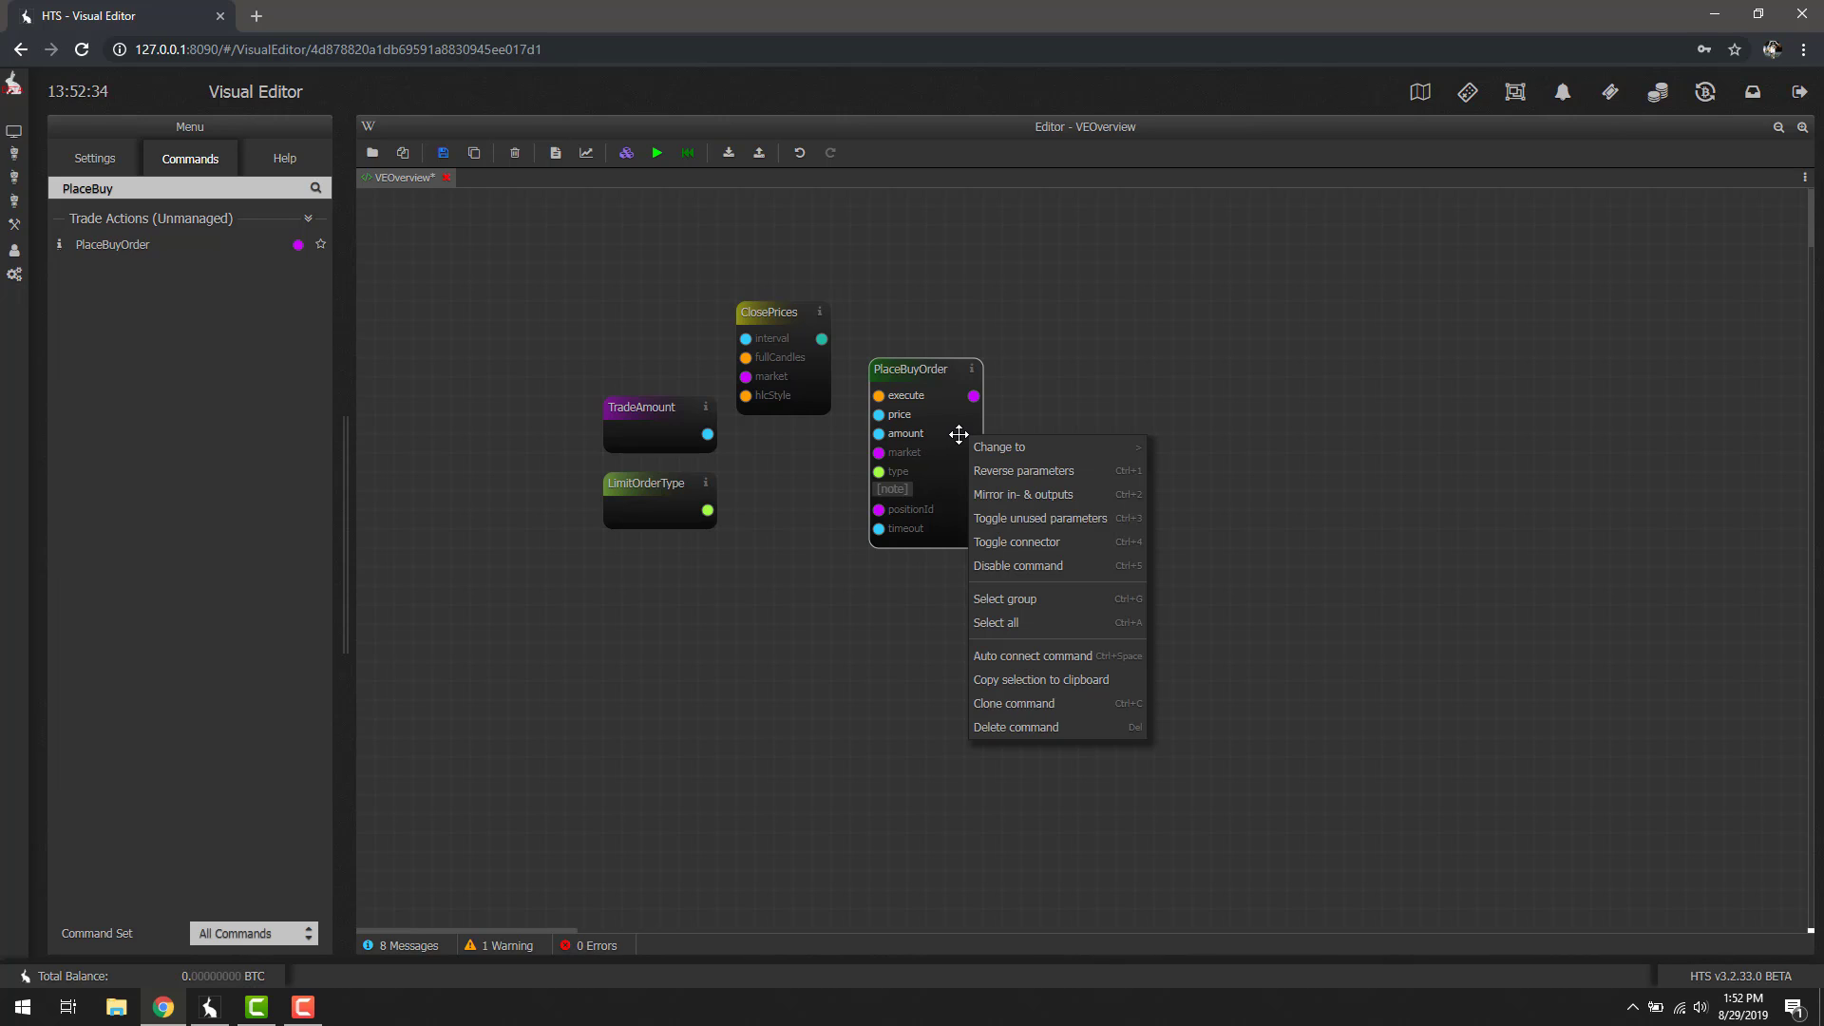
click(1031, 663)
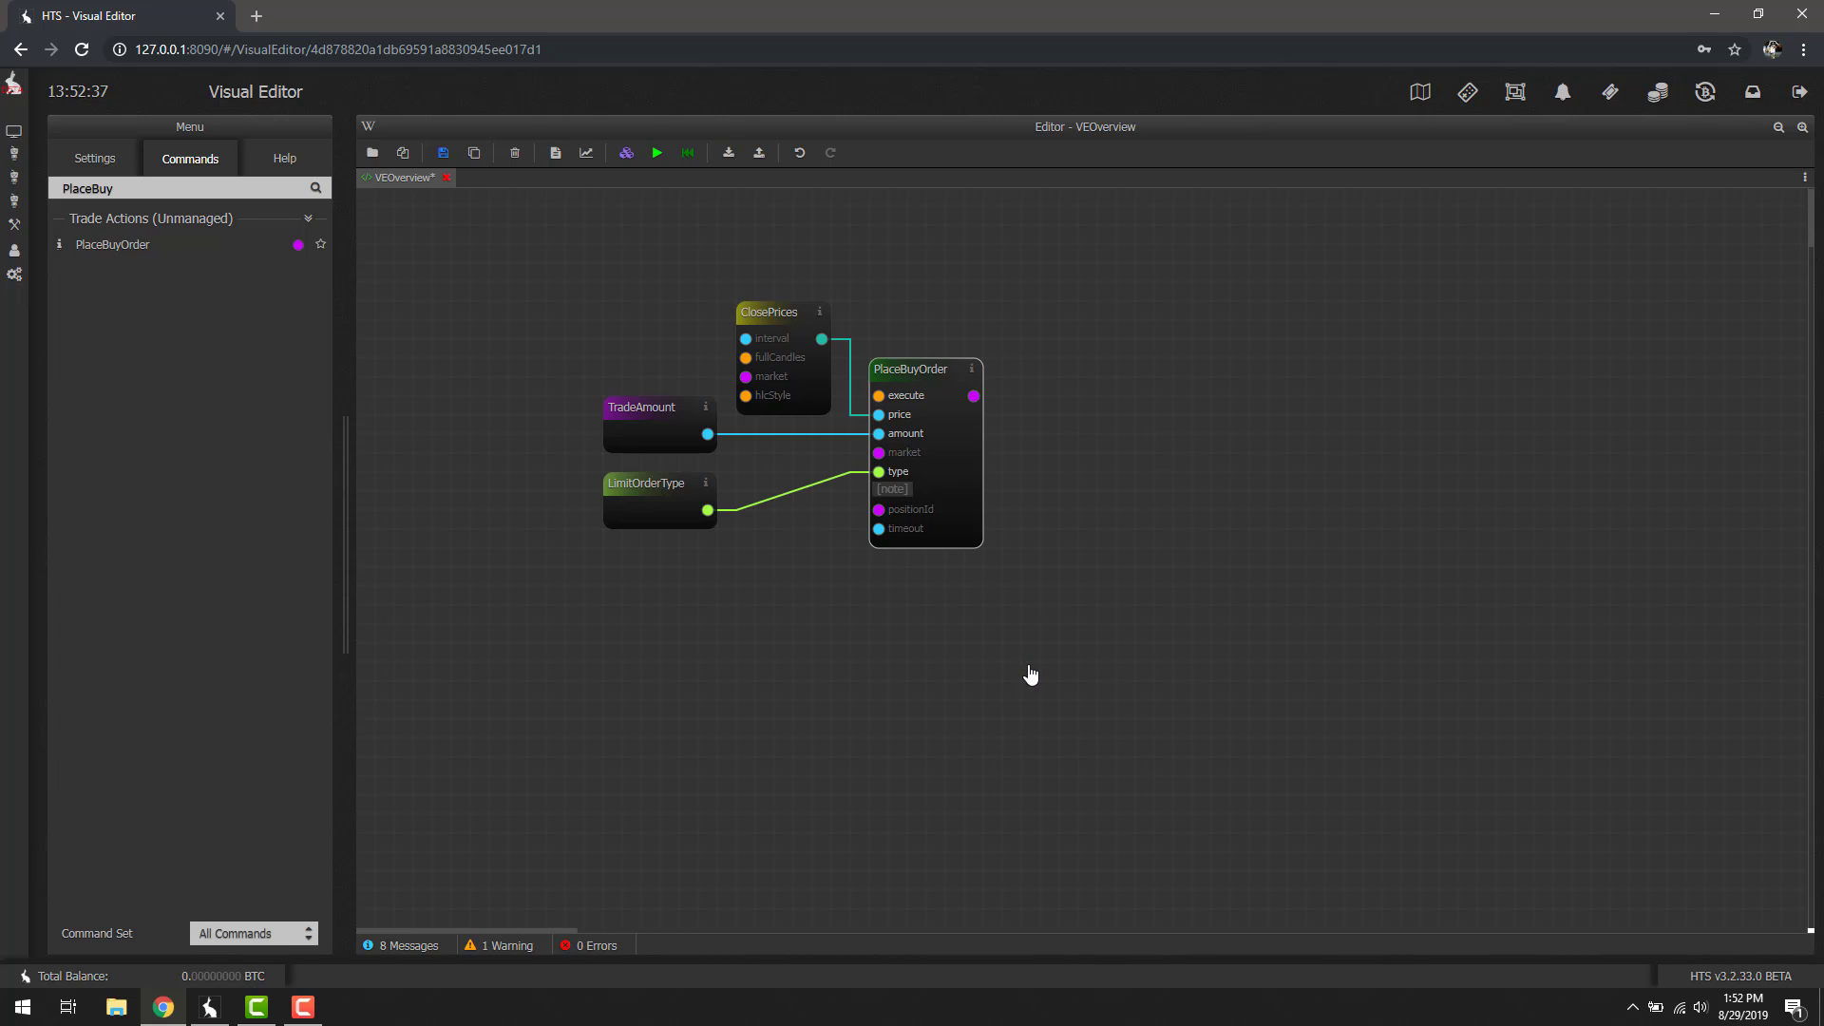